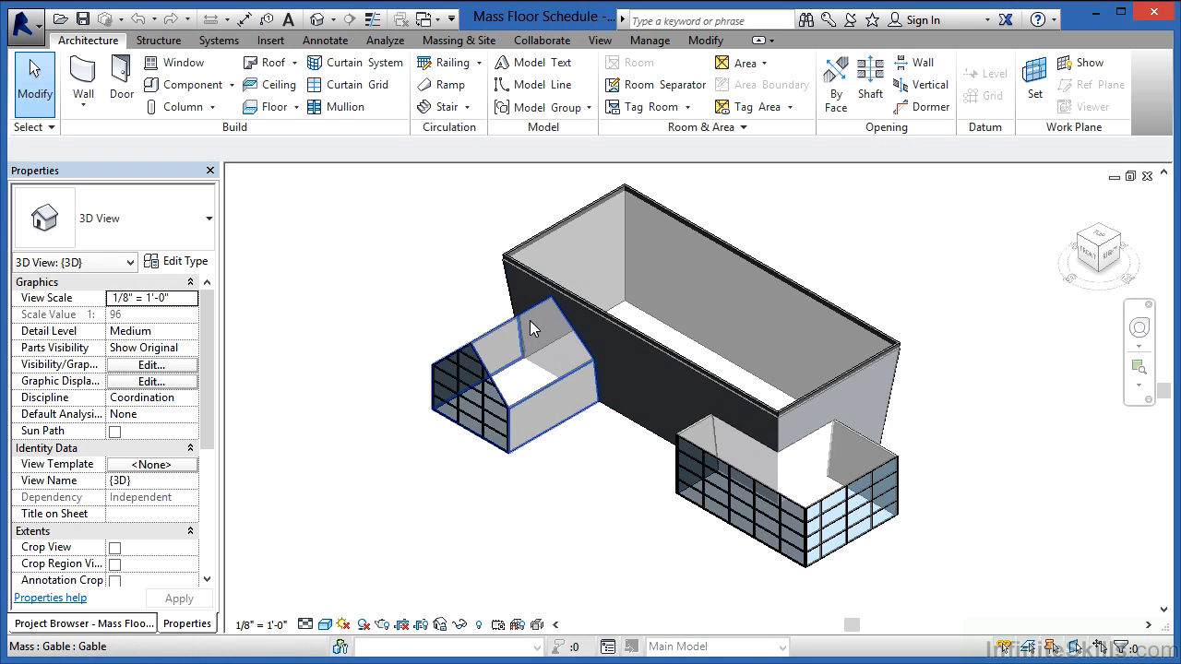
# Step: Create mass floors at Level 1, Level 2 and Level 3 for the main building mass
pyautogui.click(696, 296)
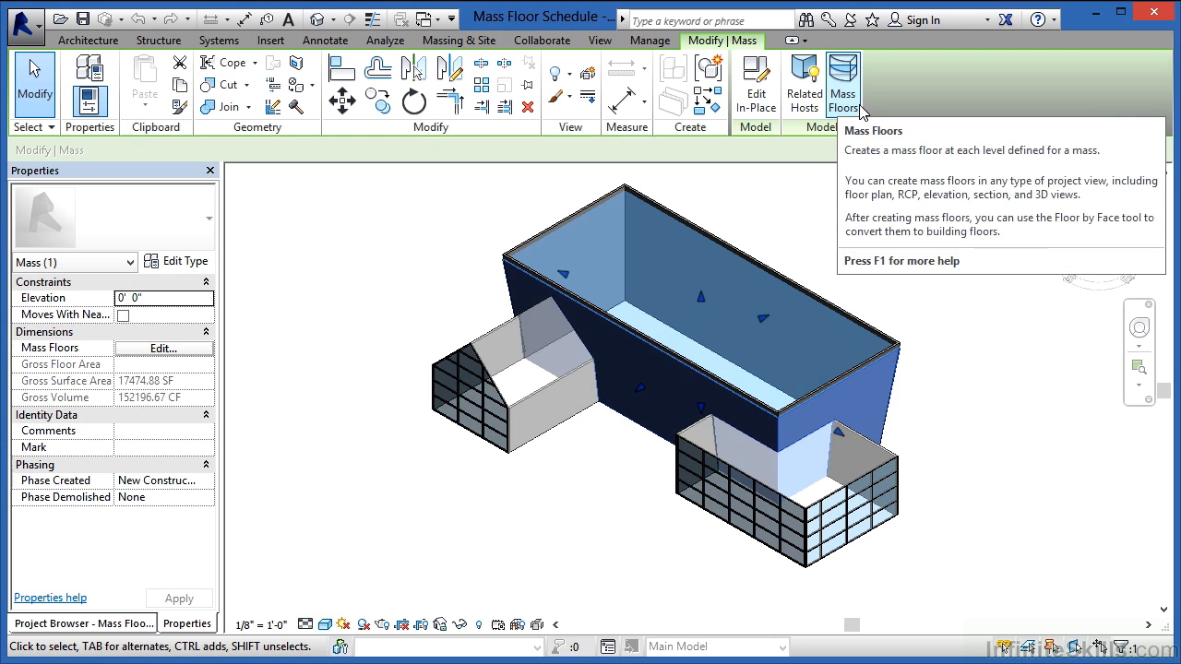
pyautogui.click(853, 109)
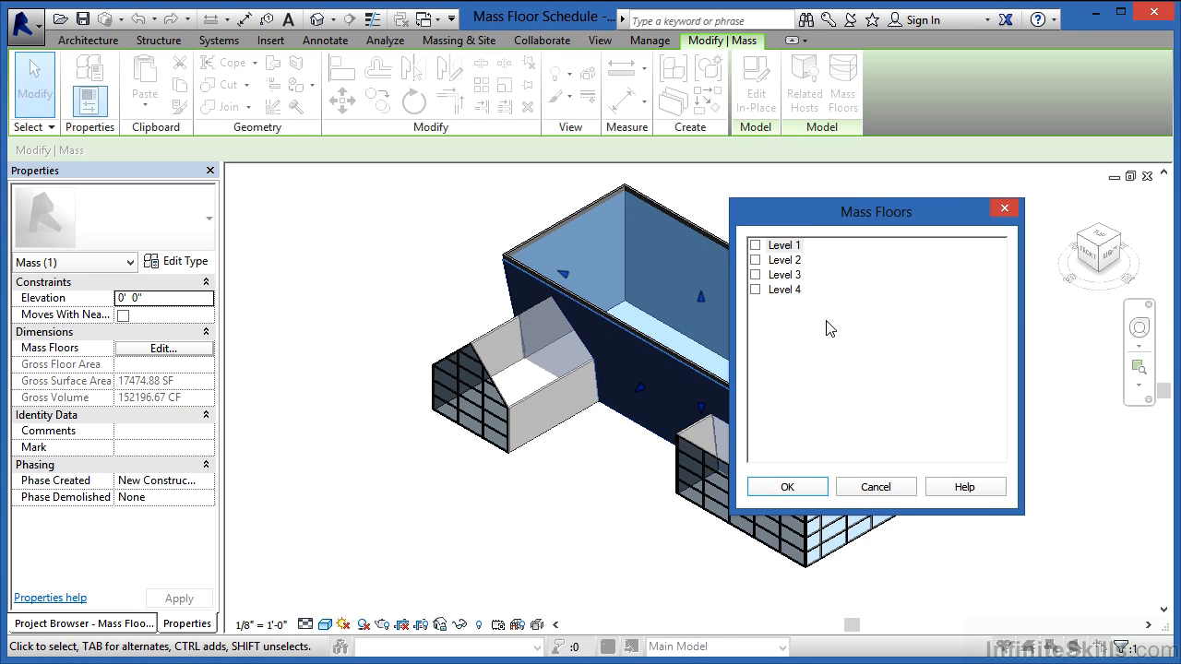
pyautogui.click(756, 246)
pyautogui.click(755, 260)
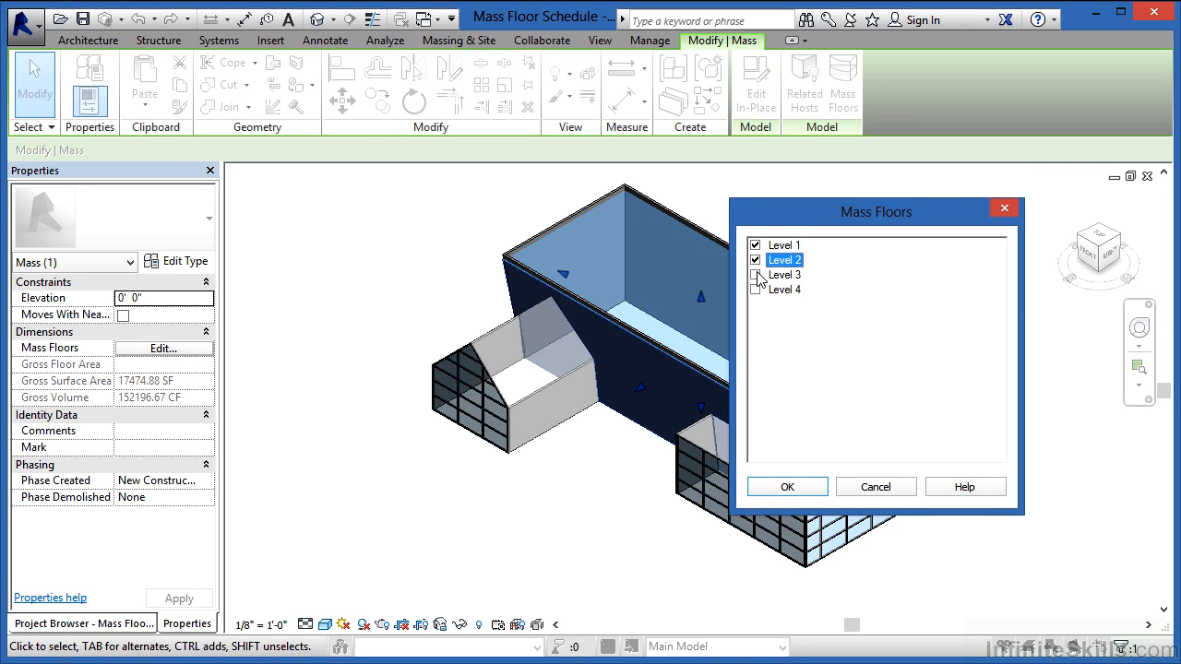
pyautogui.click(755, 275)
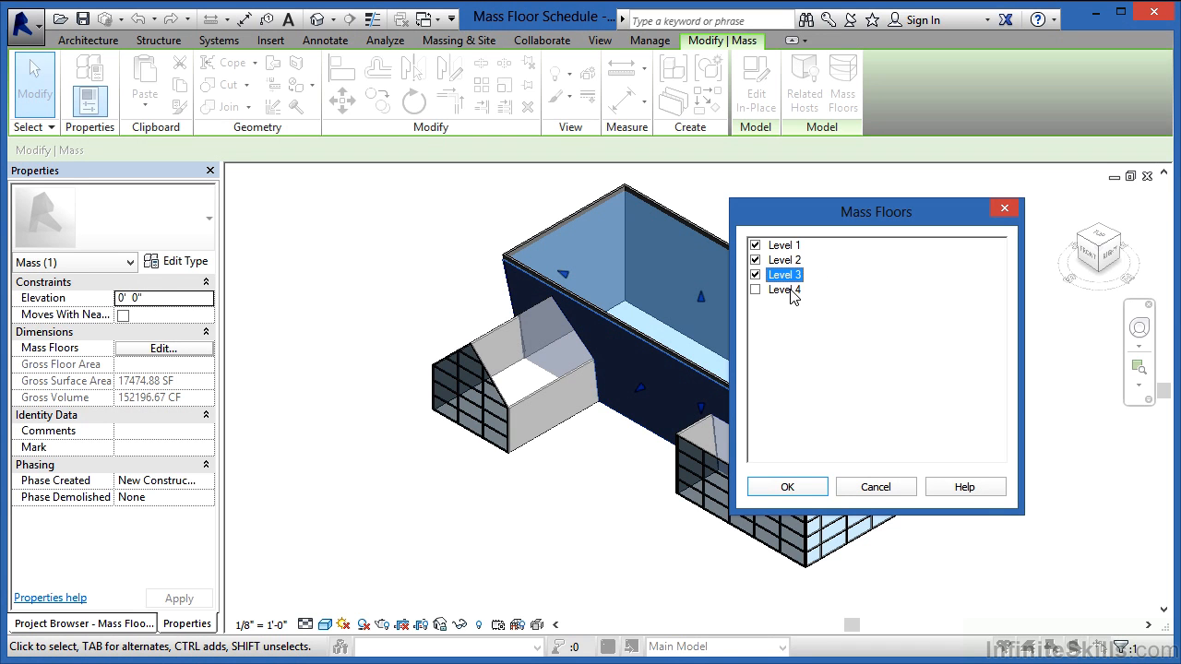
pyautogui.click(787, 486)
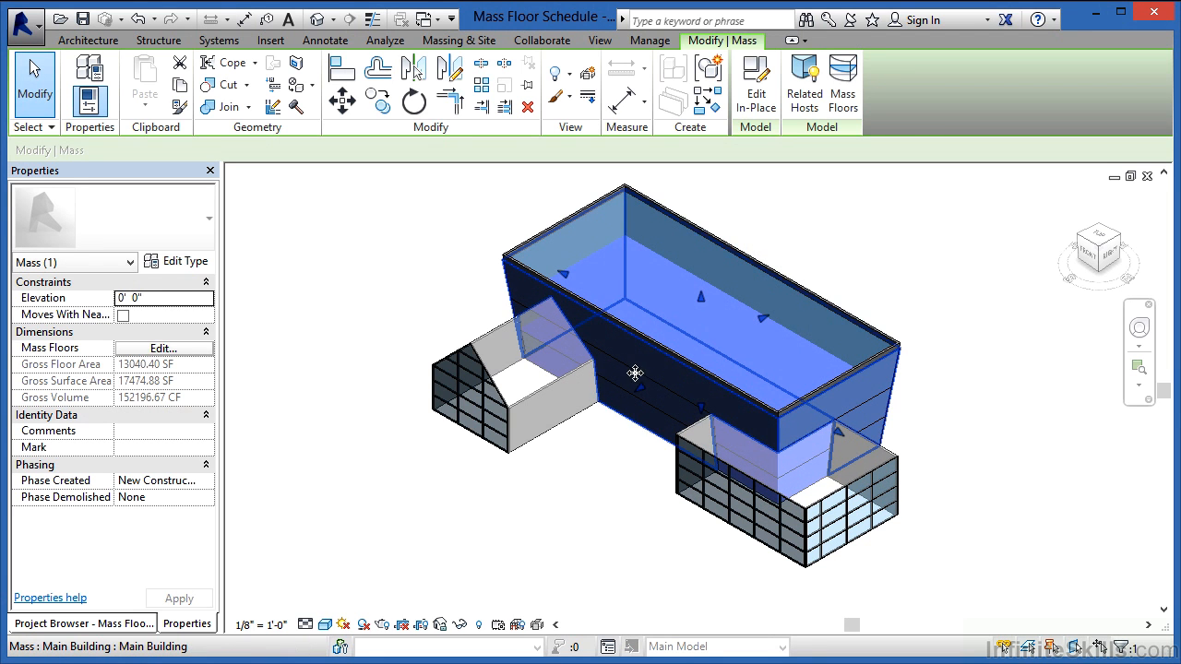
pyautogui.click(625, 519)
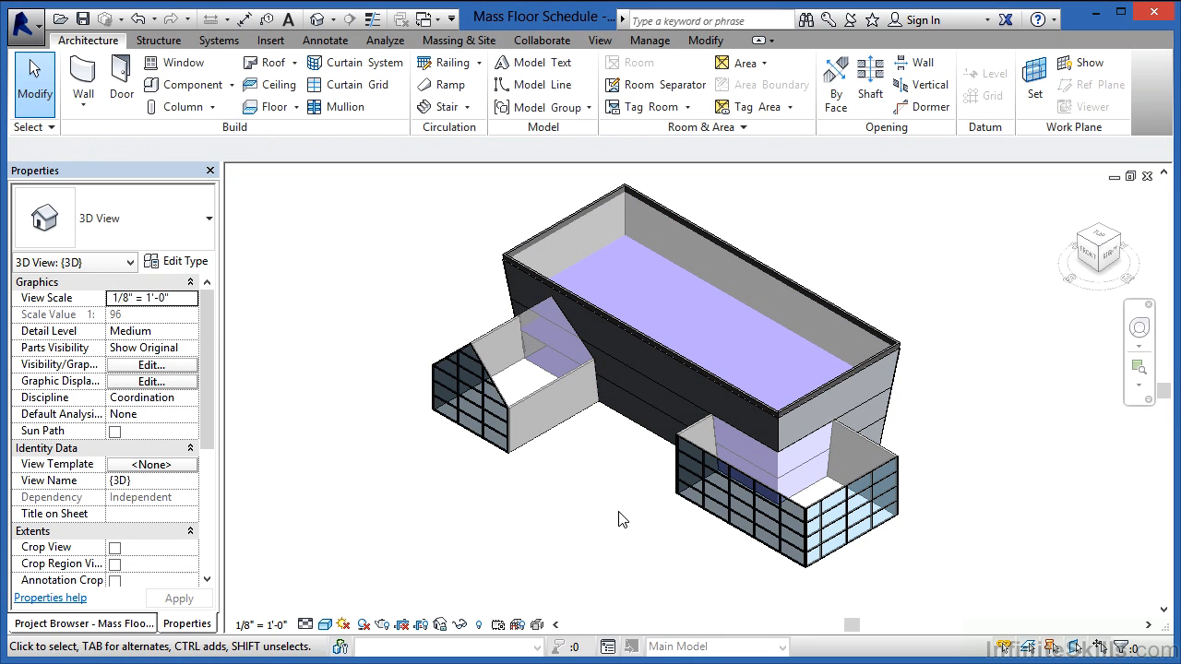
# Step: Create a mass floor at Level 1 only for the gable mass
pyautogui.click(538, 320)
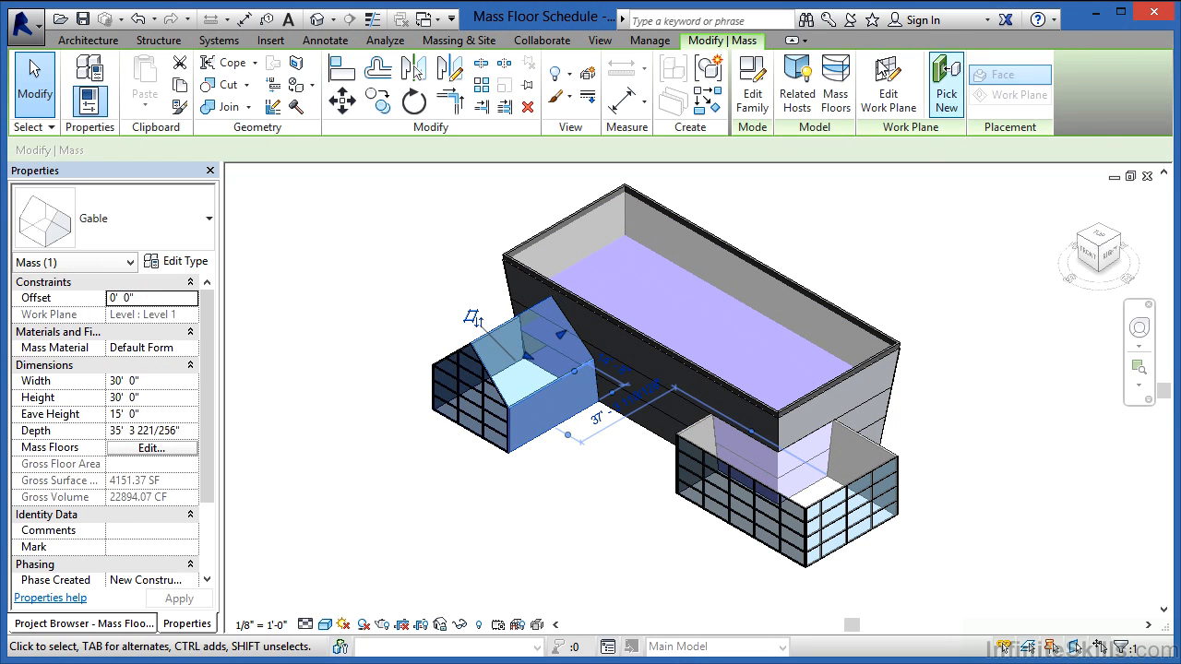
pyautogui.click(844, 95)
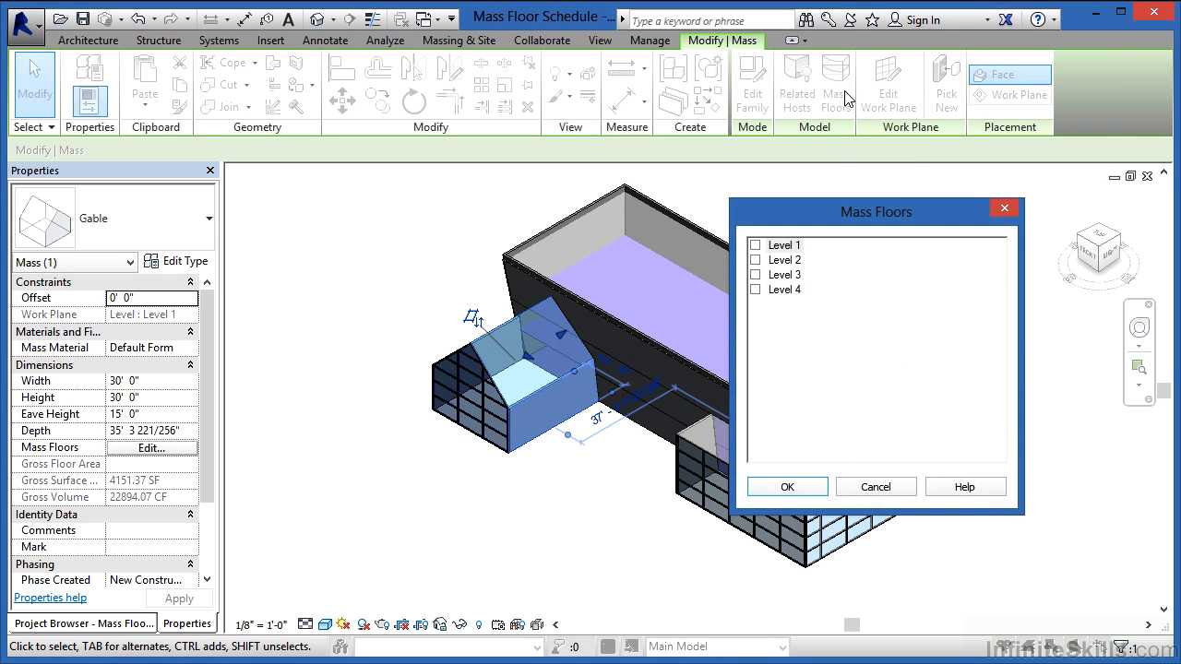
pyautogui.click(755, 245)
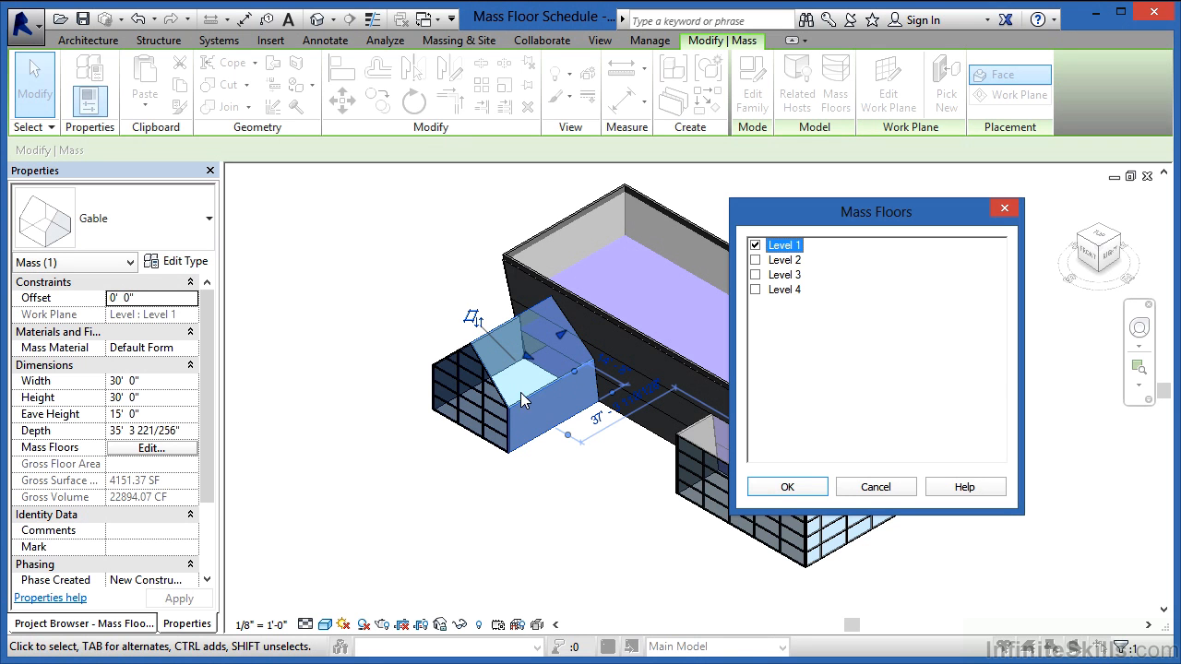
pyautogui.click(786, 488)
pyautogui.click(581, 531)
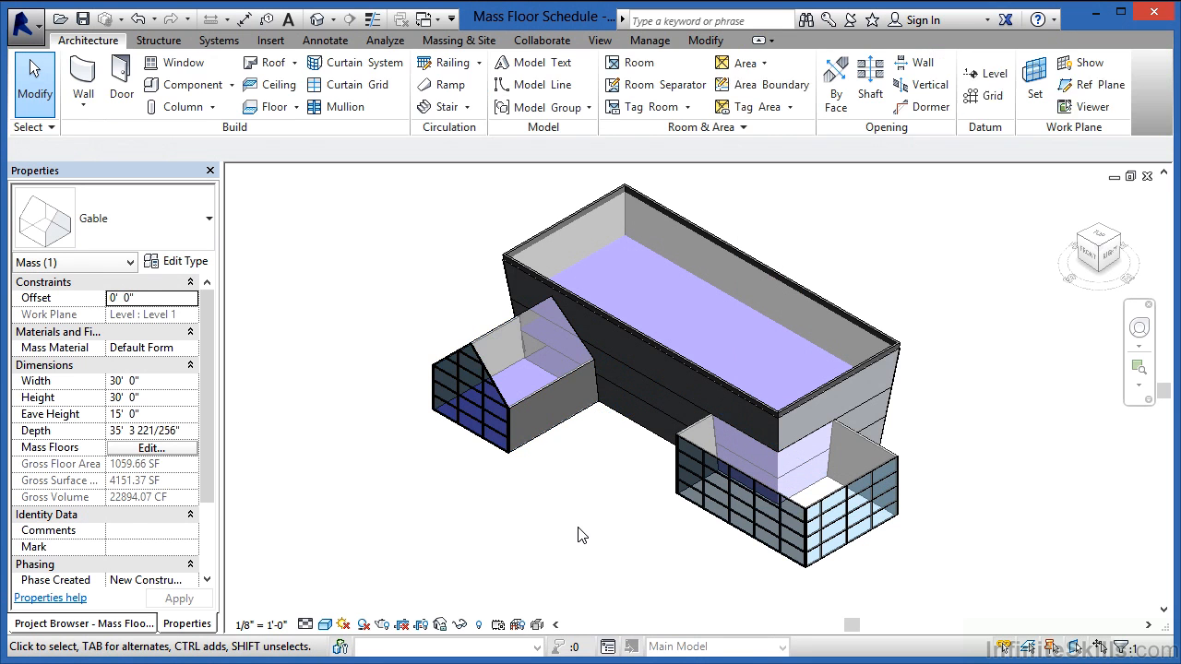
# Step: Create mass floors at Level 1 and Level 2 for the flat box mass with curtain walls at the main building's corner
pyautogui.click(817, 495)
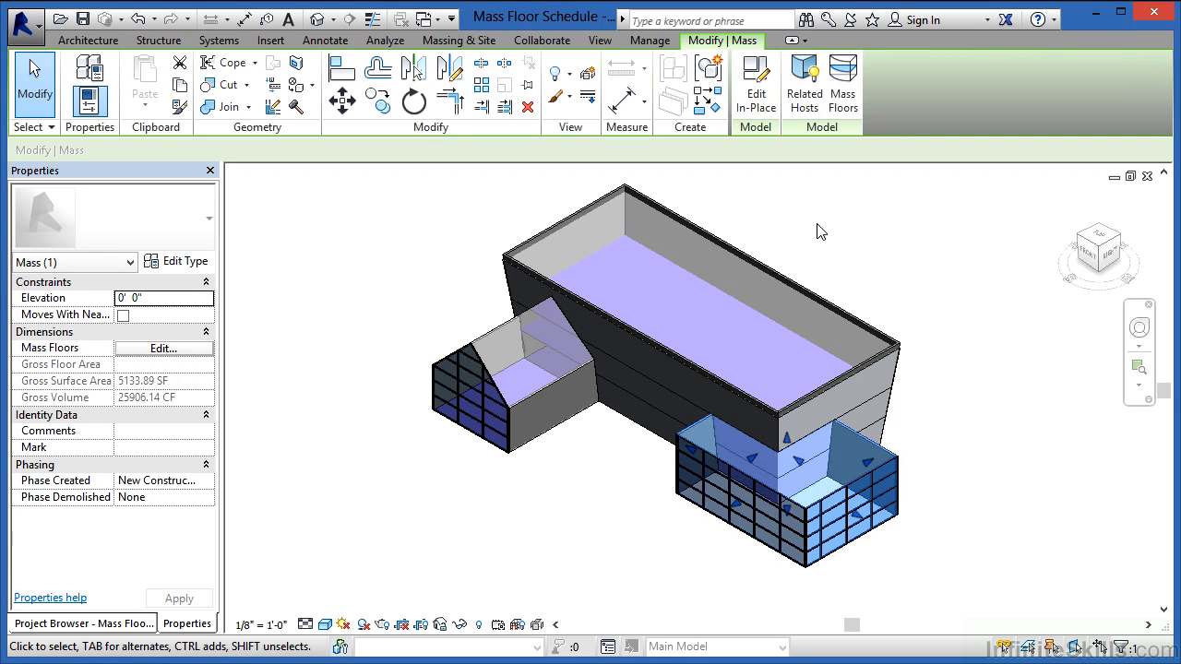
pyautogui.click(842, 87)
pyautogui.click(755, 245)
pyautogui.click(754, 259)
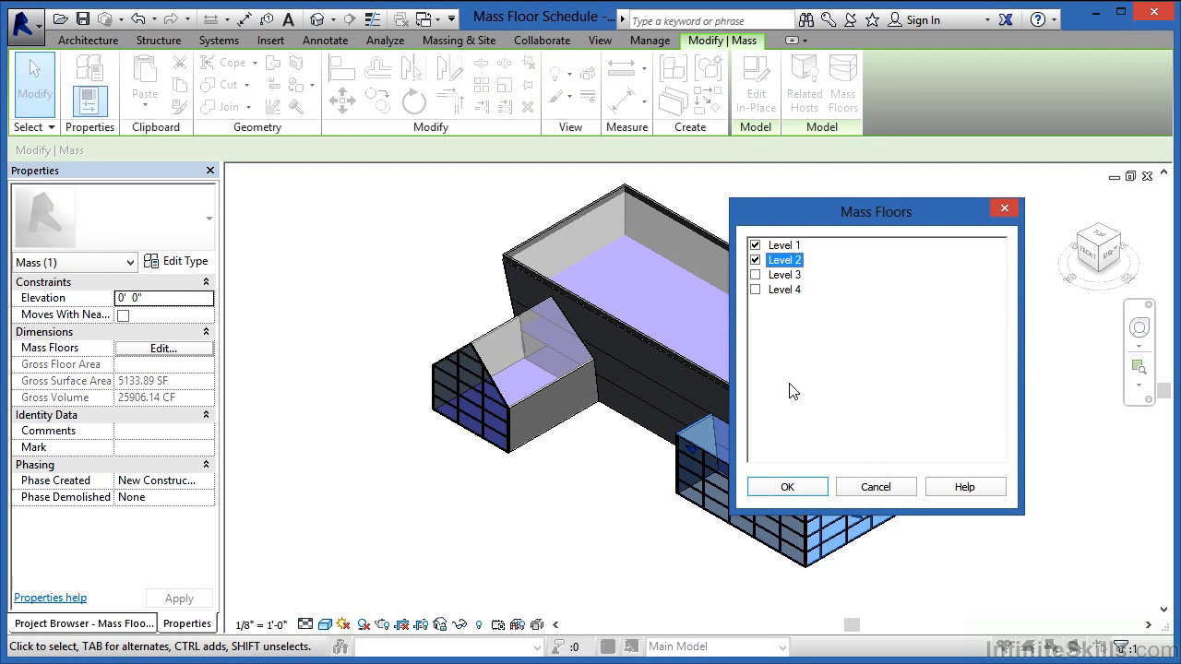
pyautogui.click(801, 486)
pyautogui.click(625, 533)
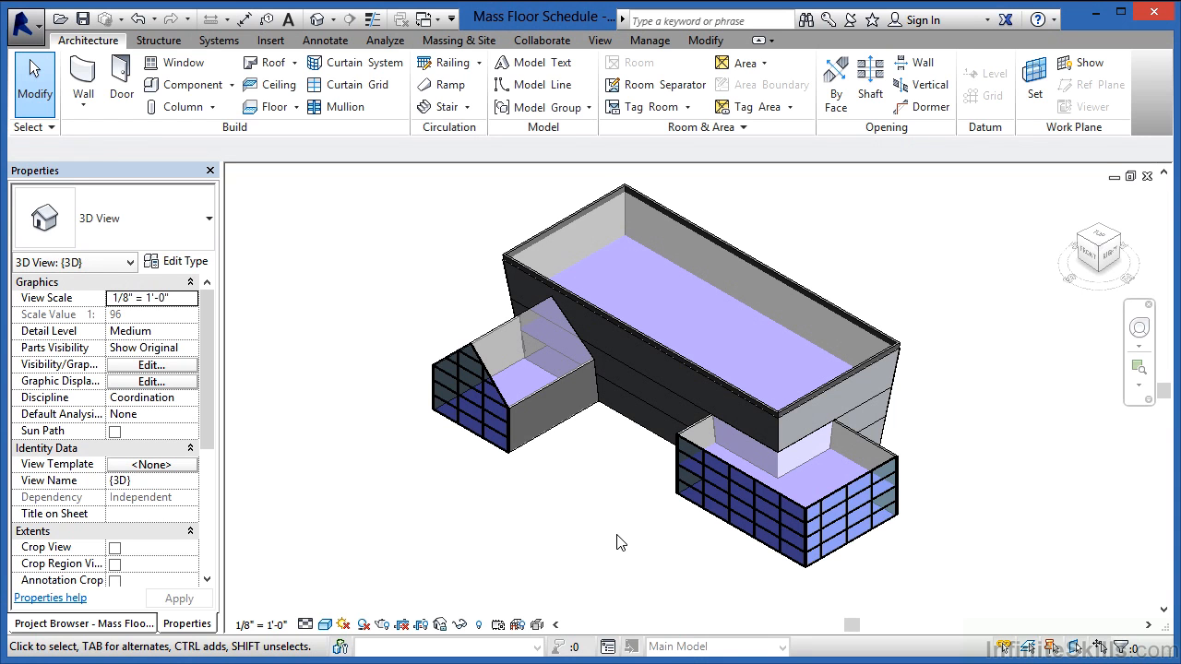
# Step: Start a new building component schedule for the Mass Floor subcategory of Mass
pyautogui.click(600, 39)
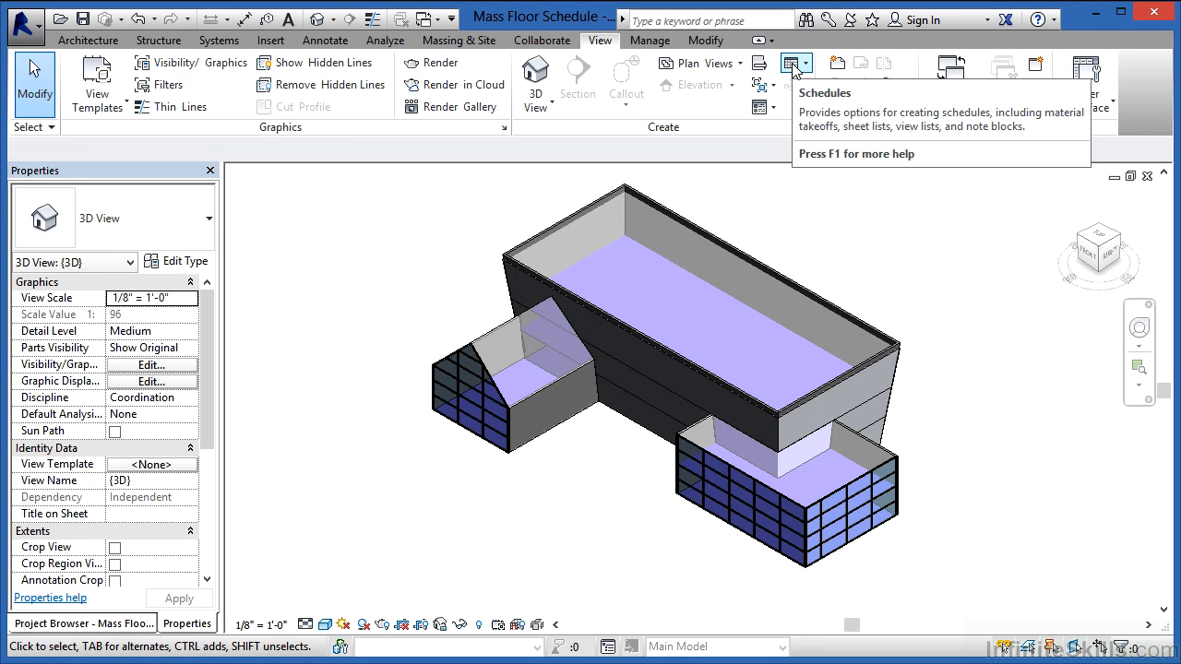
pyautogui.click(792, 64)
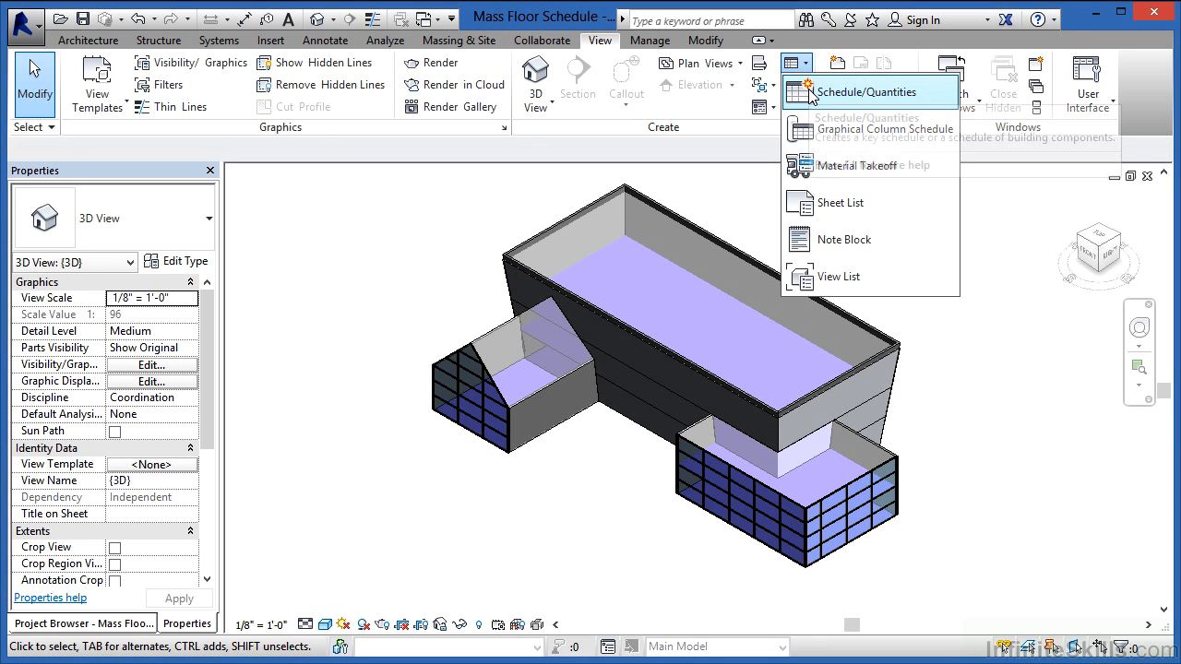
pyautogui.click(811, 93)
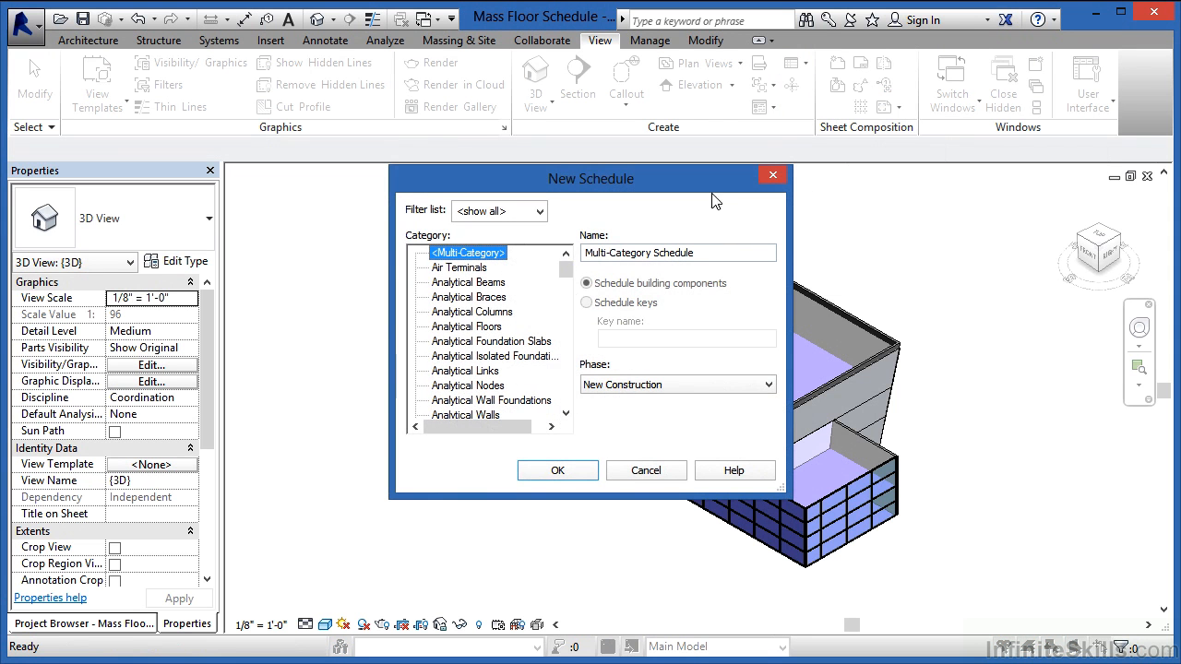
pyautogui.moveTo(566, 270); pyautogui.dragTo(566, 349)
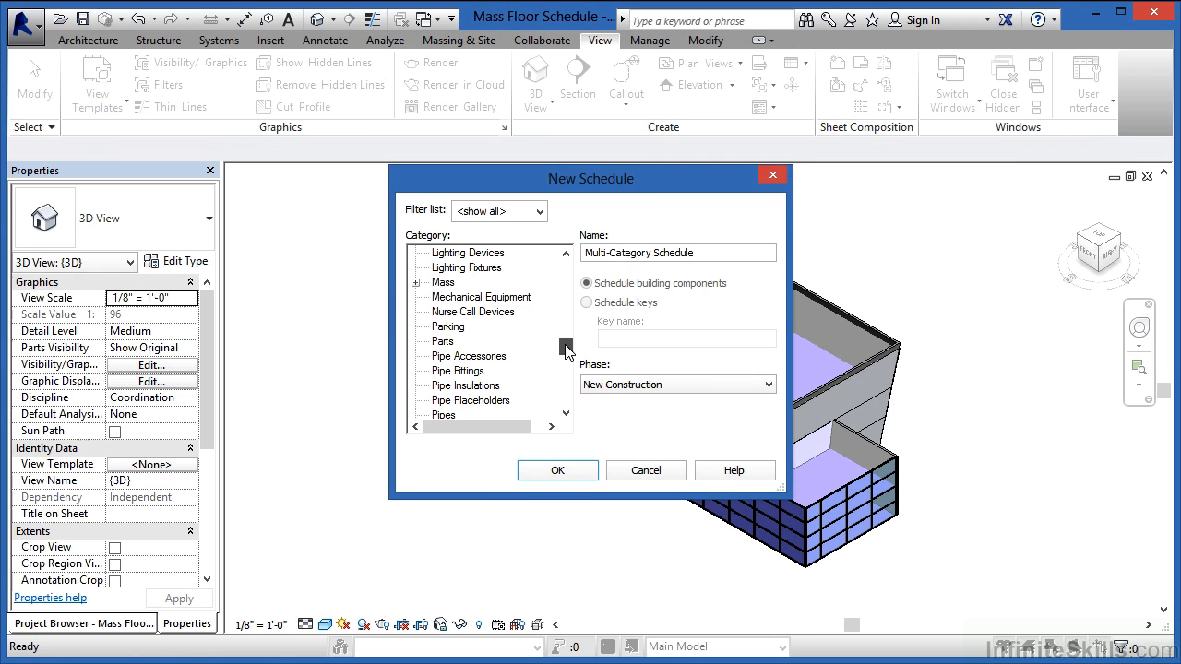
pyautogui.click(415, 282)
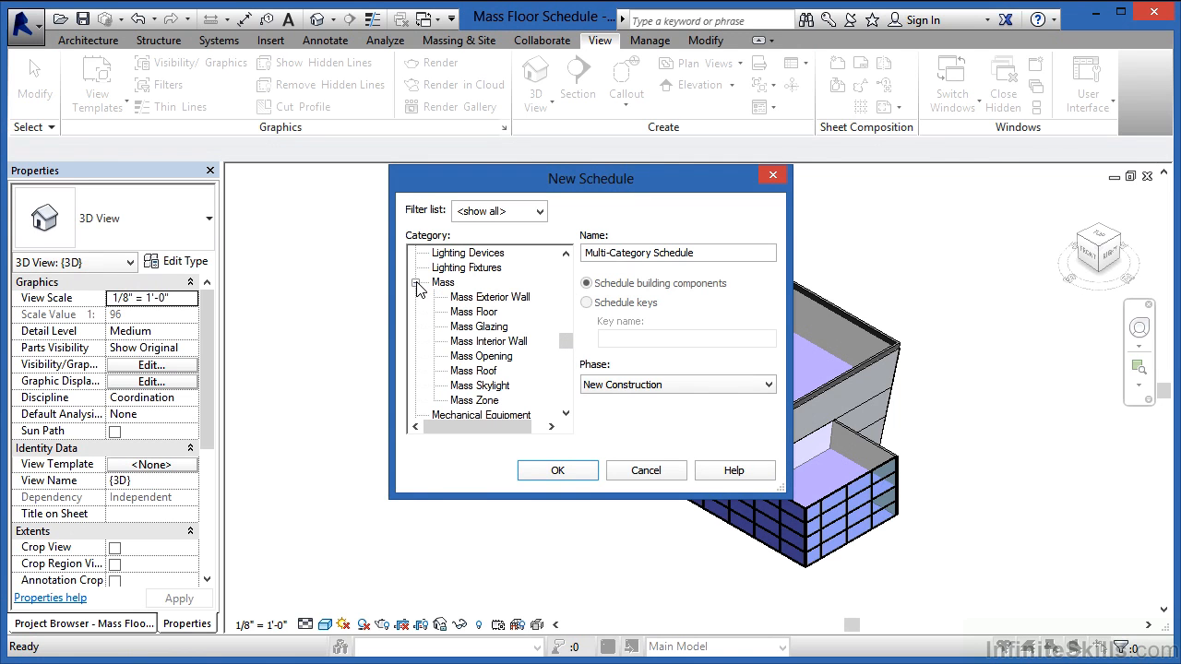
pyautogui.click(470, 314)
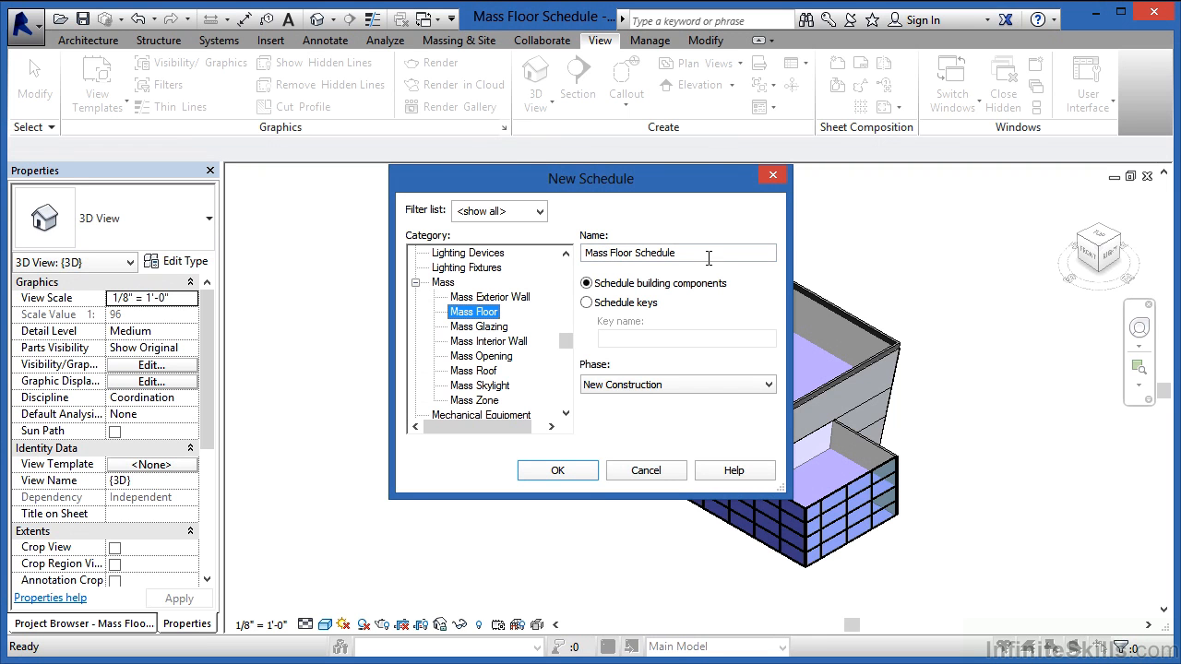
pyautogui.click(558, 473)
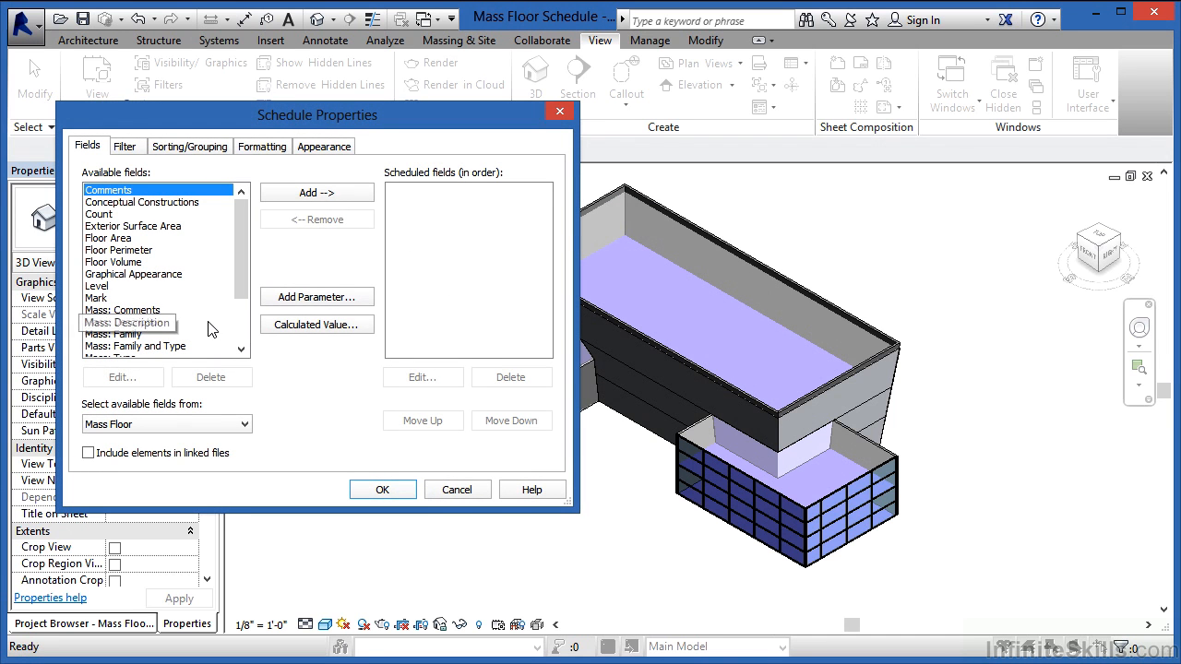
# Step: Add the Level and Floor Area fields to the schedule, in that order
pyautogui.click(104, 288)
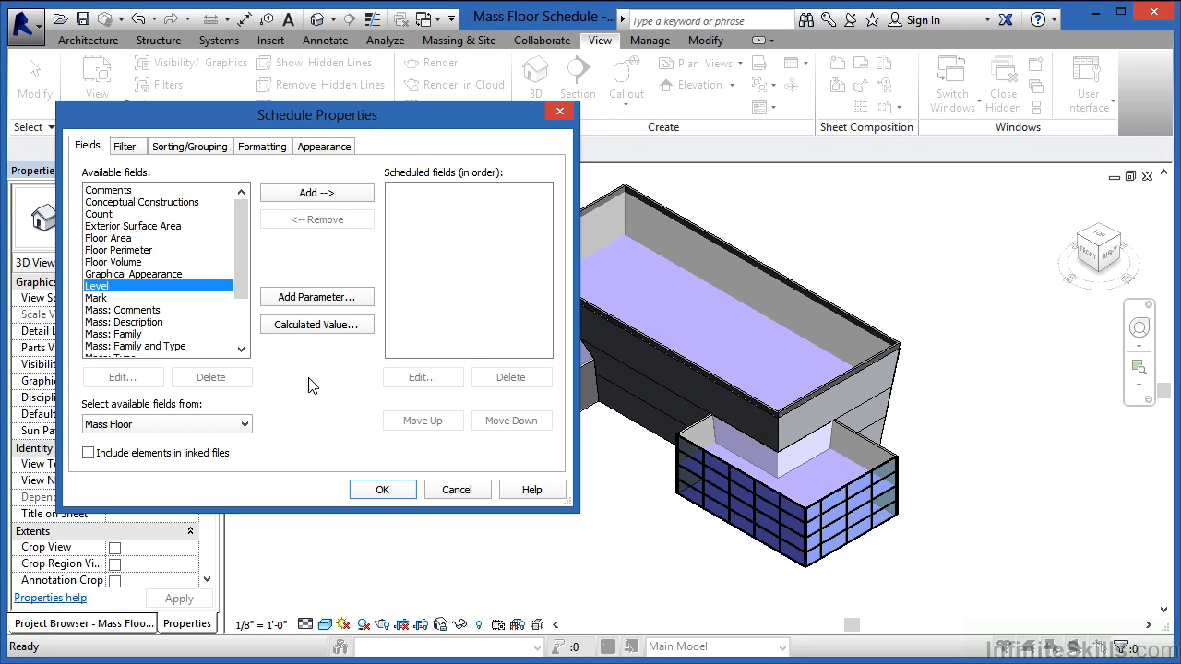
pyautogui.click(316, 194)
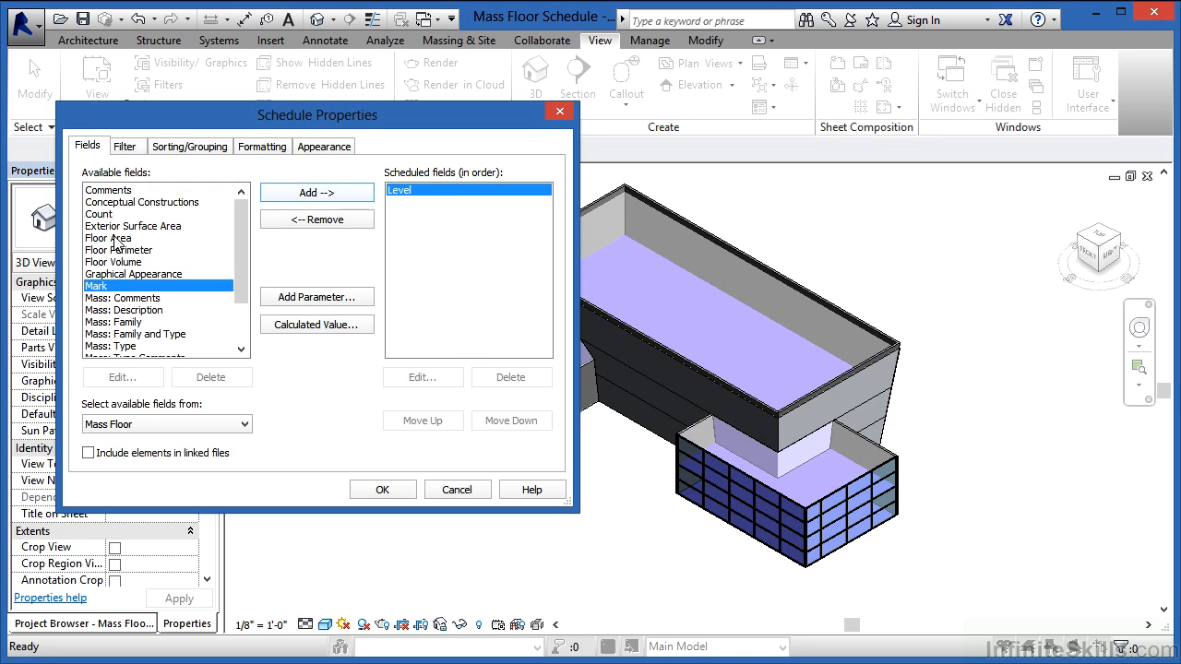
pyautogui.click(118, 239)
pyautogui.click(318, 196)
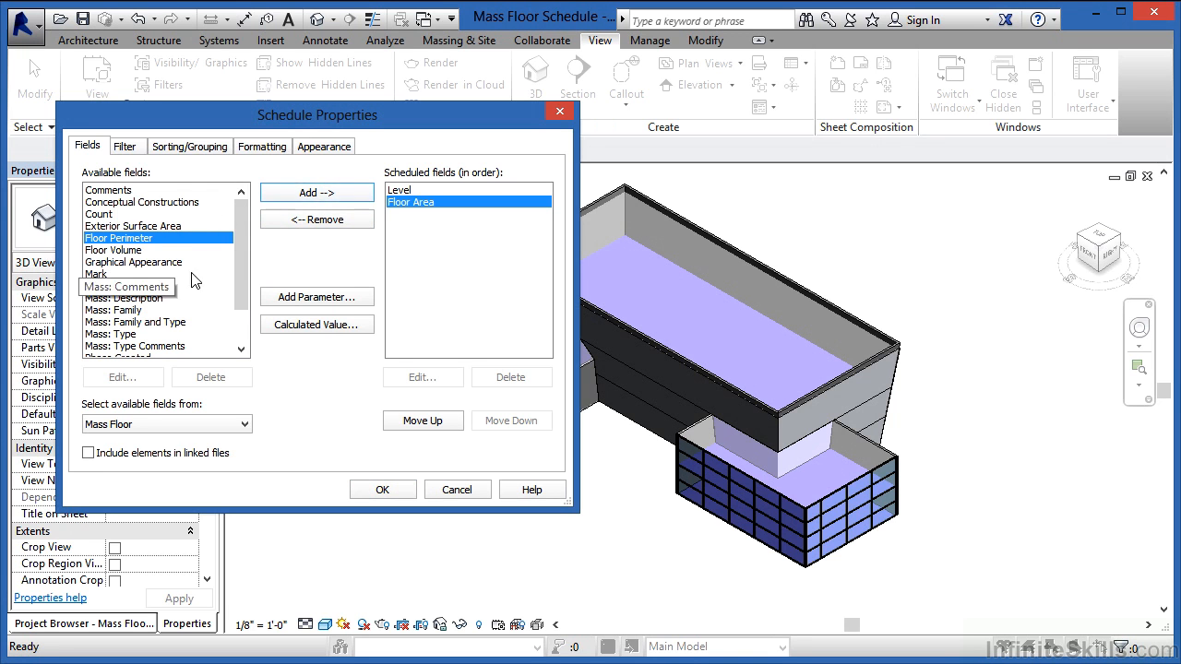
pyautogui.moveTo(243, 239); pyautogui.dragTo(241, 278)
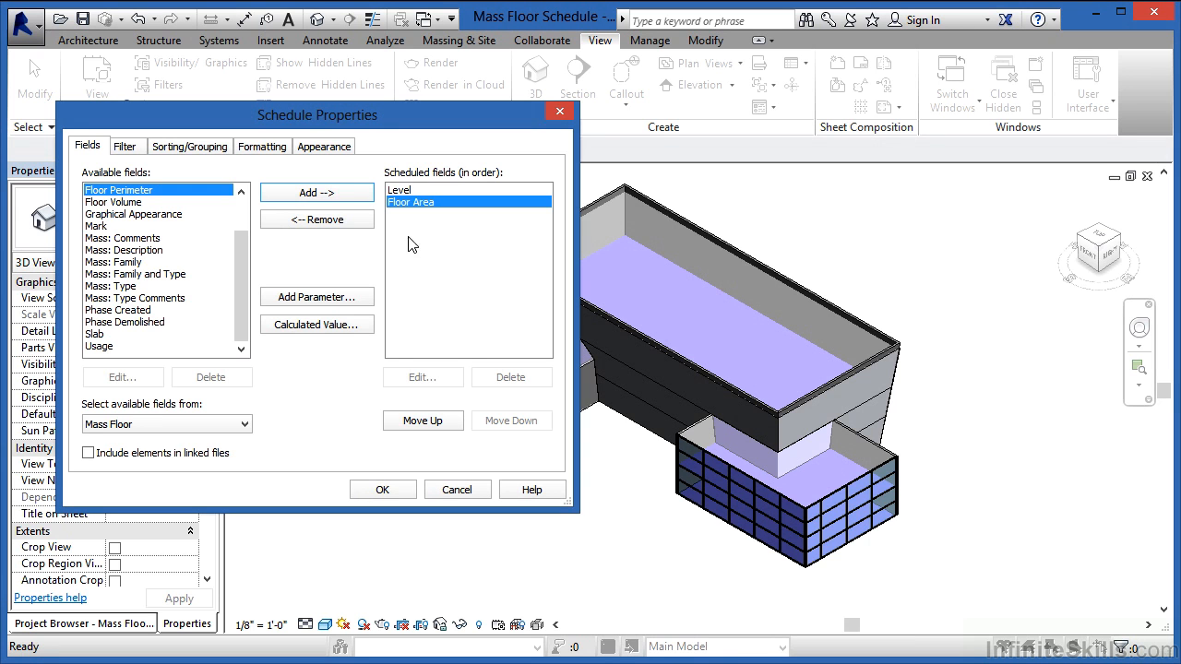
# Step: Sort the schedule by Level, turn on grand totals, and turn off itemizing every instance
pyautogui.click(208, 150)
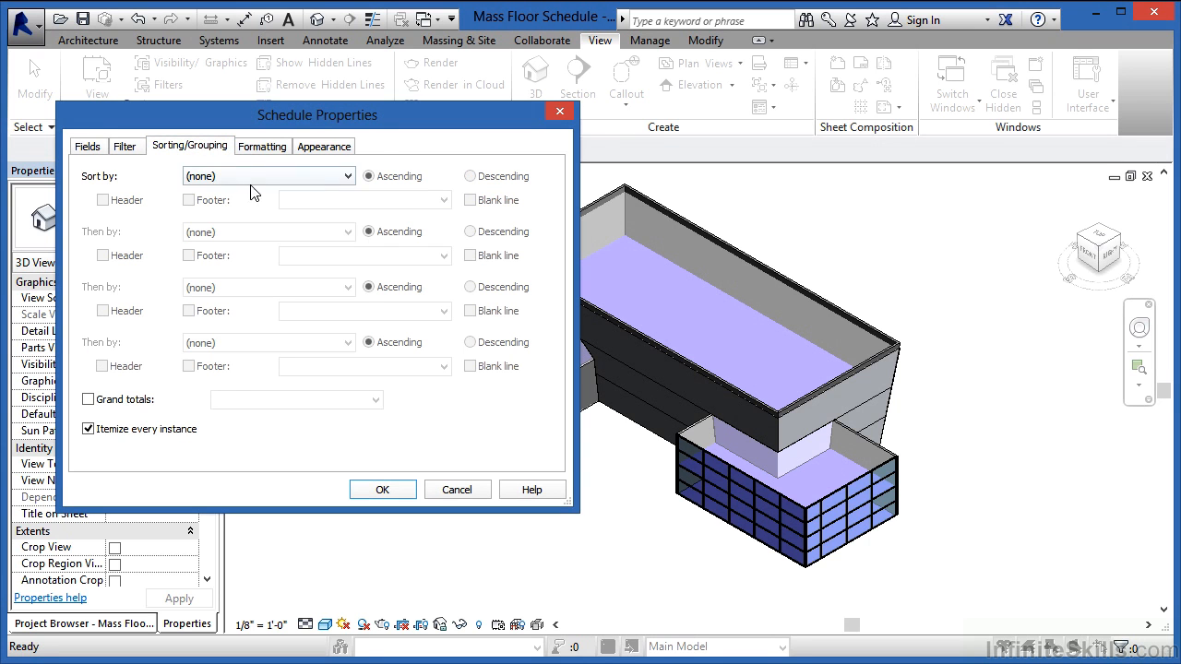
pyautogui.click(231, 175)
pyautogui.click(210, 204)
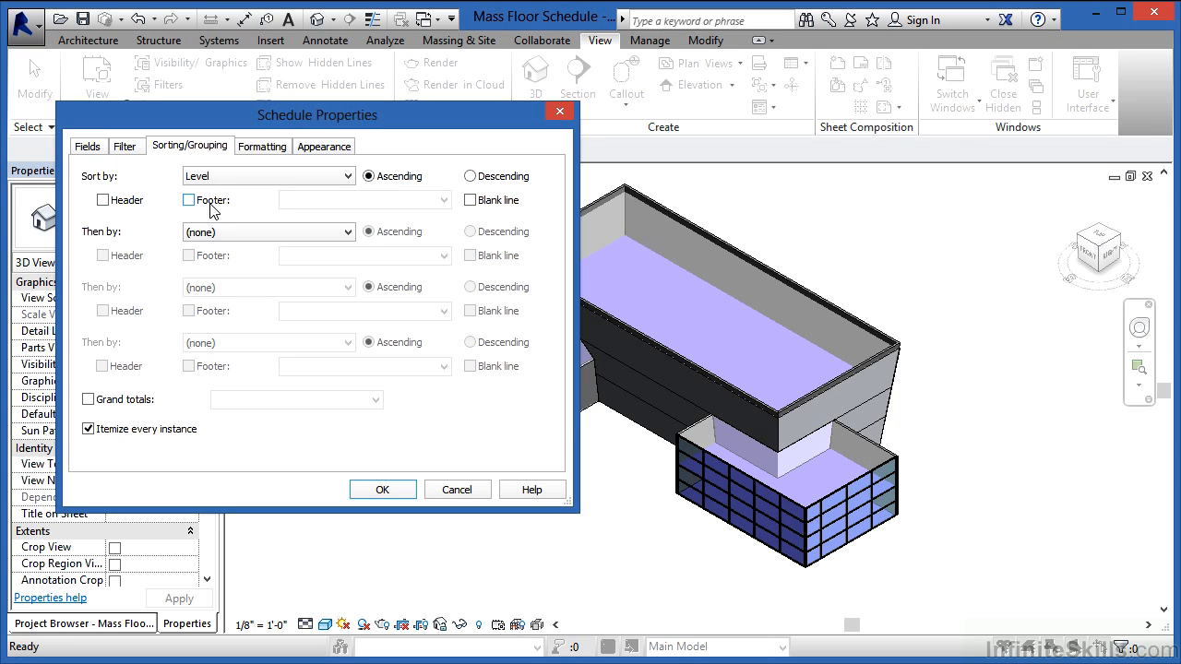
pyautogui.click(89, 400)
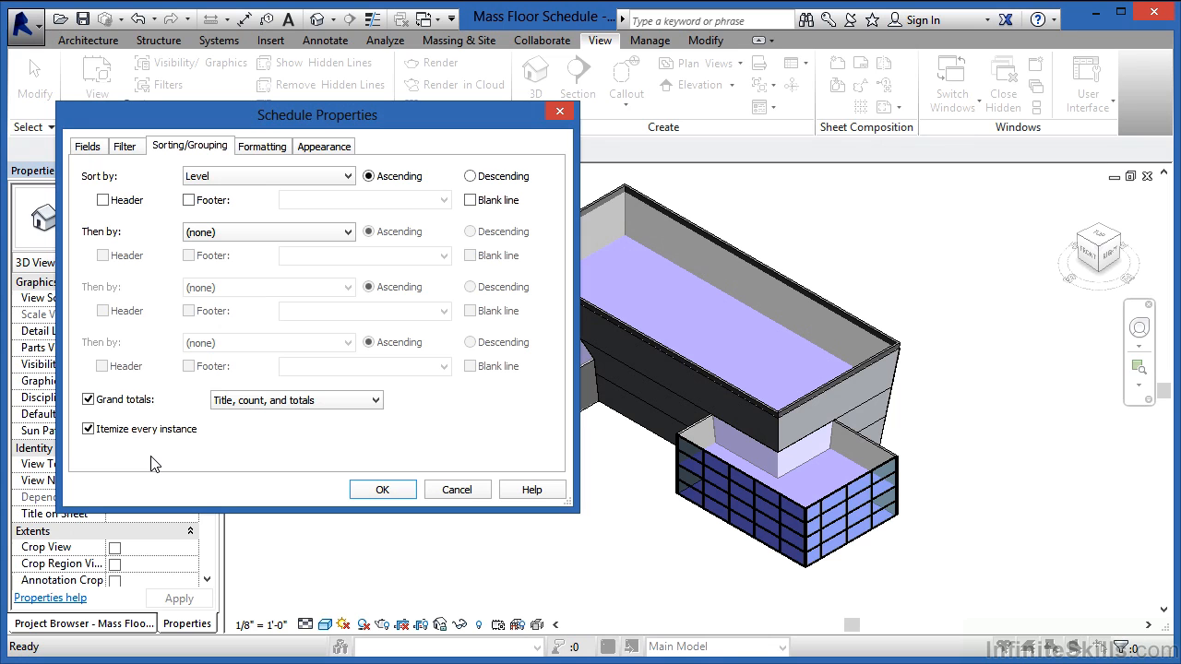
pyautogui.click(89, 430)
# Step: Turn on Calculate totals in the formatting of the Floor Area field
pyautogui.click(262, 150)
pyautogui.click(121, 202)
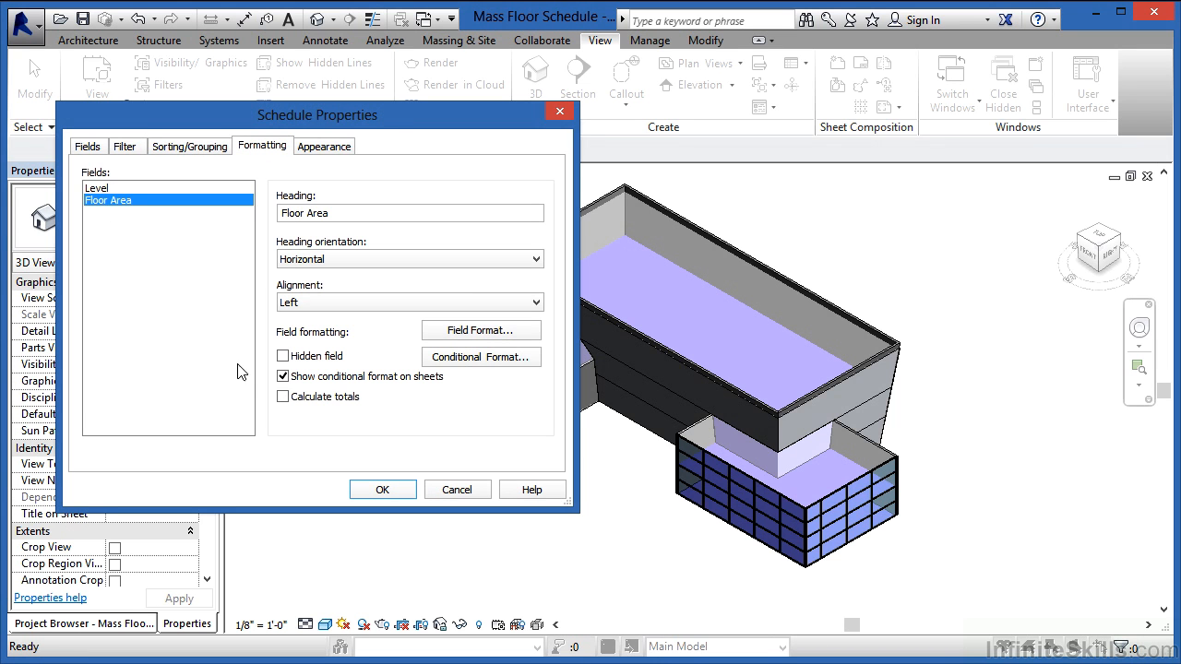
pyautogui.click(283, 397)
# Step: Compare the schedule's grand totals setting with the Floor Area field's Calculate totals option
pyautogui.click(185, 146)
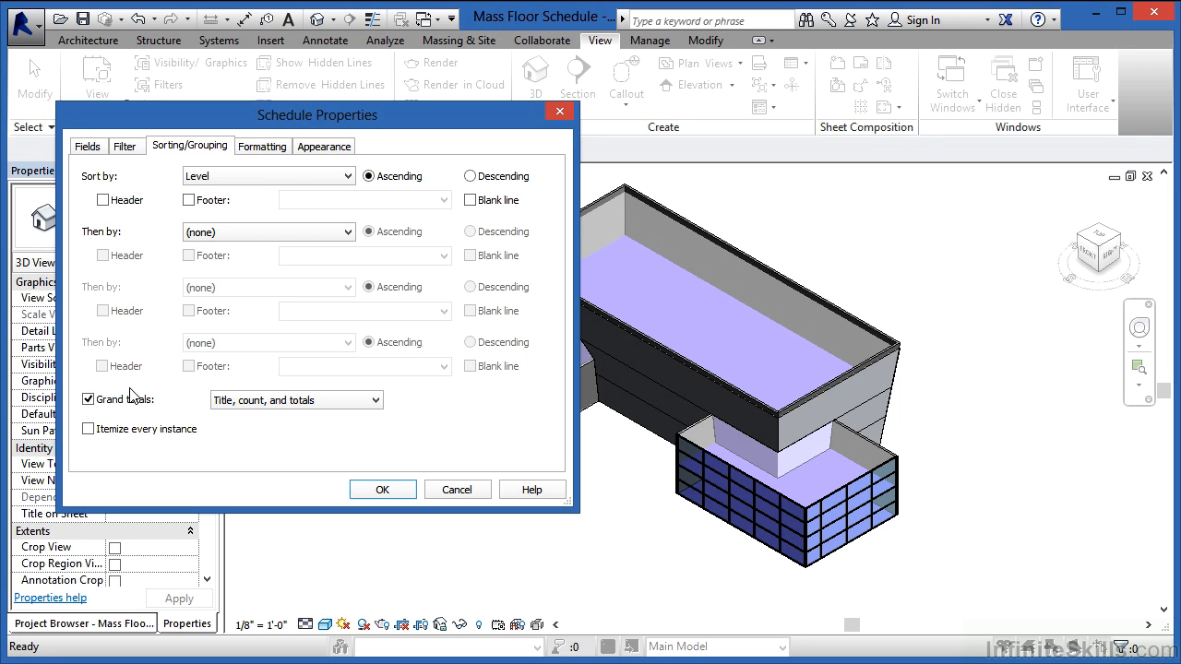
pyautogui.click(264, 150)
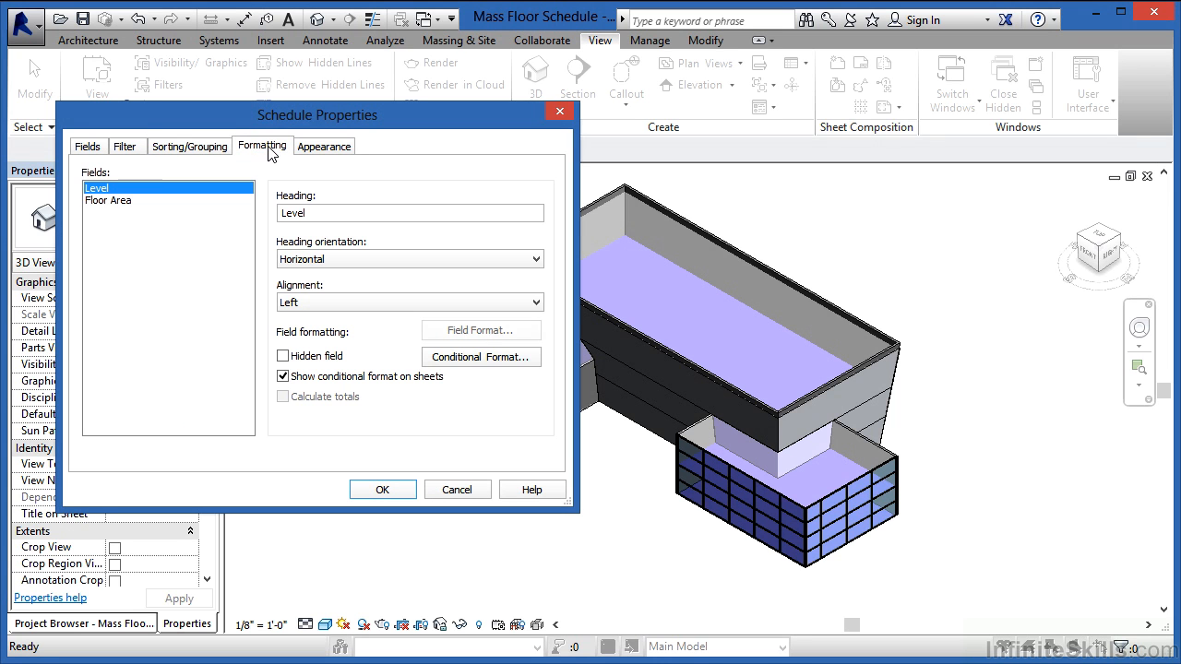
pyautogui.click(127, 203)
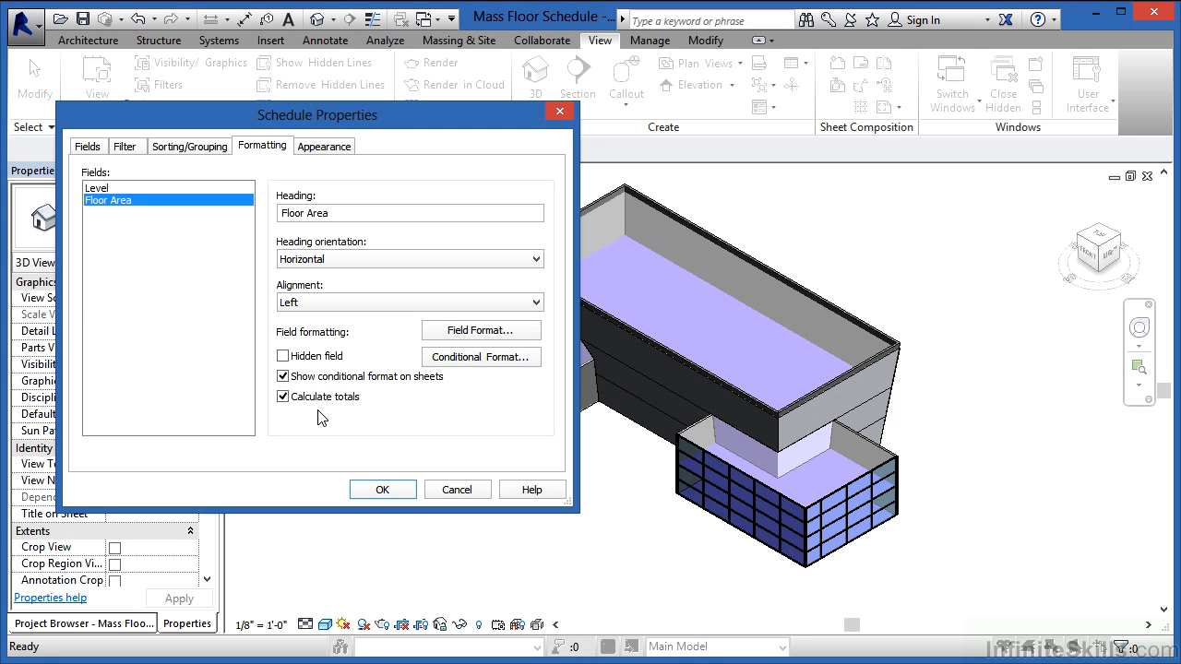
pyautogui.click(219, 149)
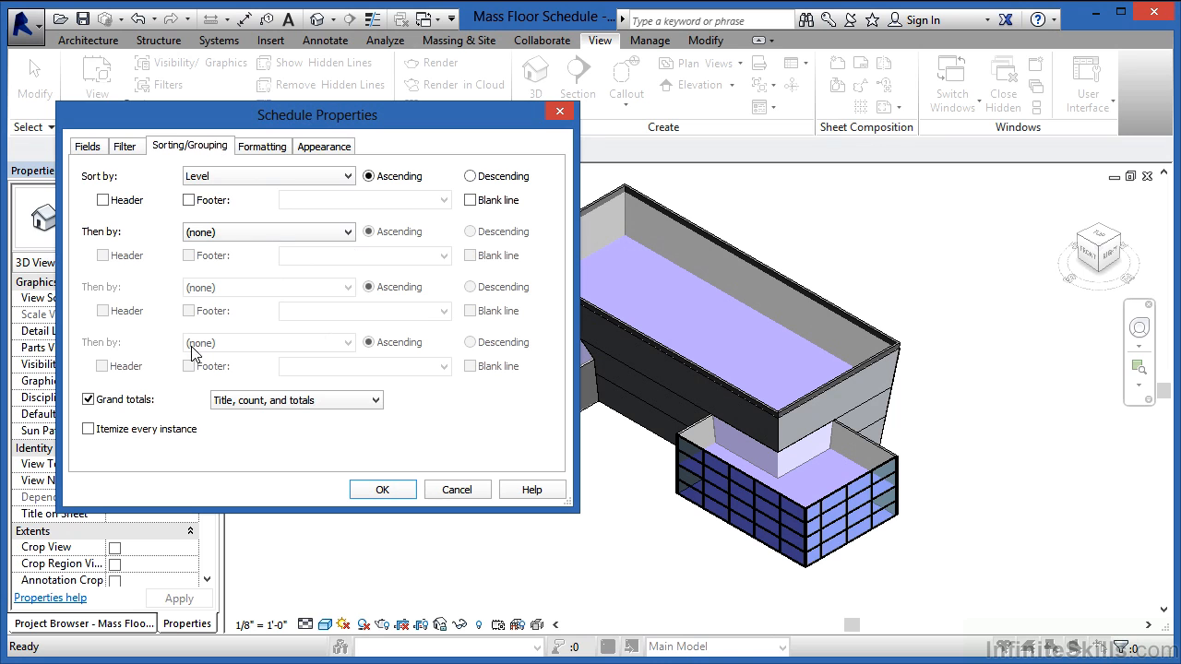
pyautogui.click(264, 148)
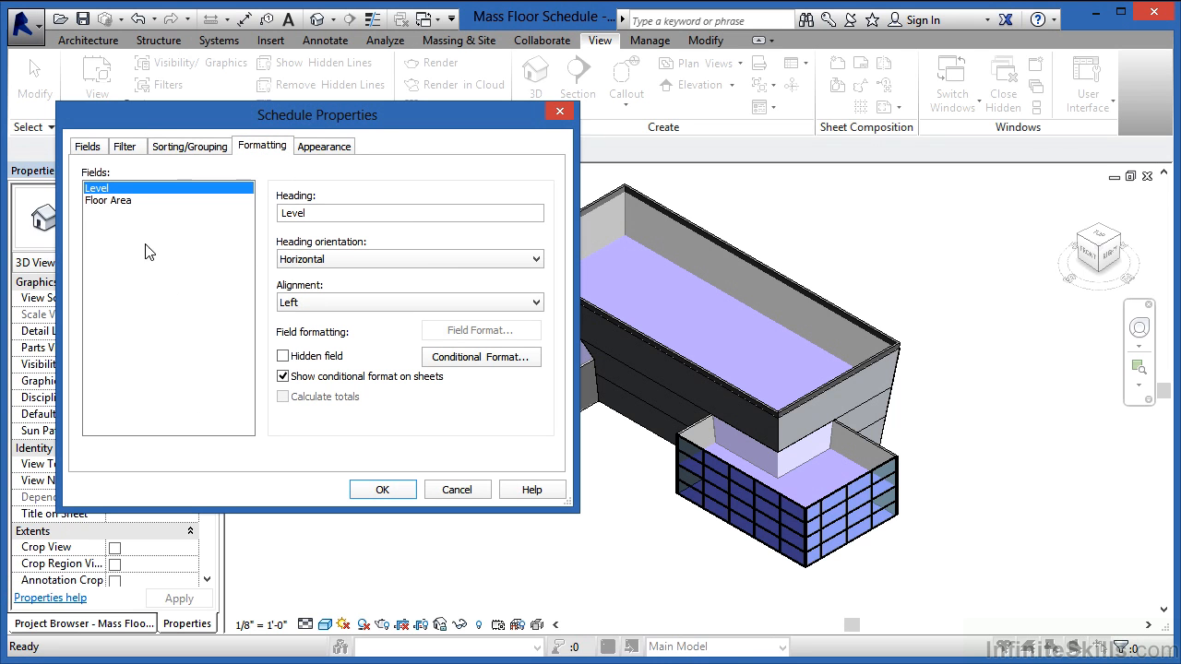
pyautogui.click(118, 201)
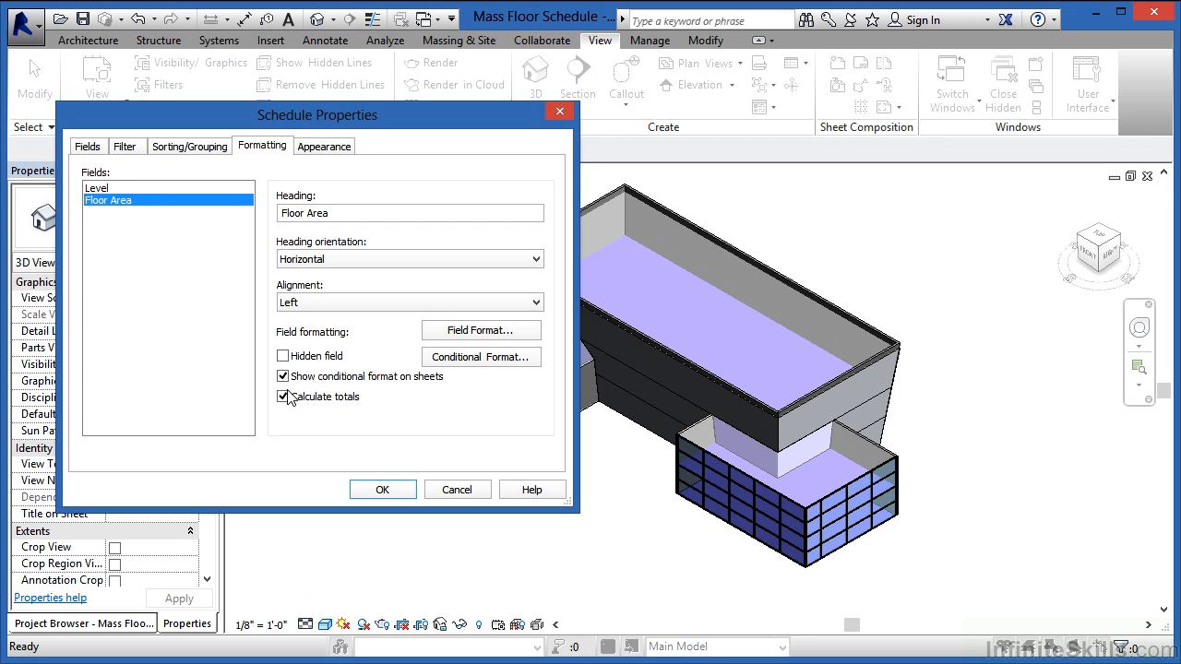
pyautogui.click(220, 149)
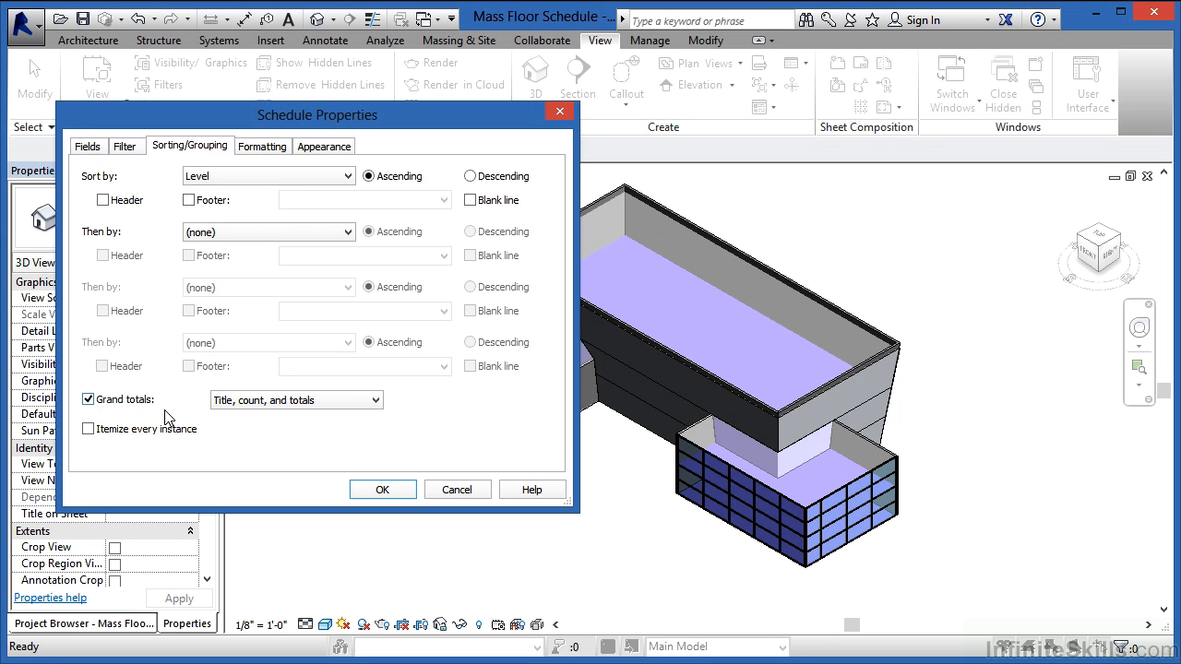
# Step: Create the mass floor schedule with the configured properties, and close its view to return to the 3D model
pyautogui.click(383, 490)
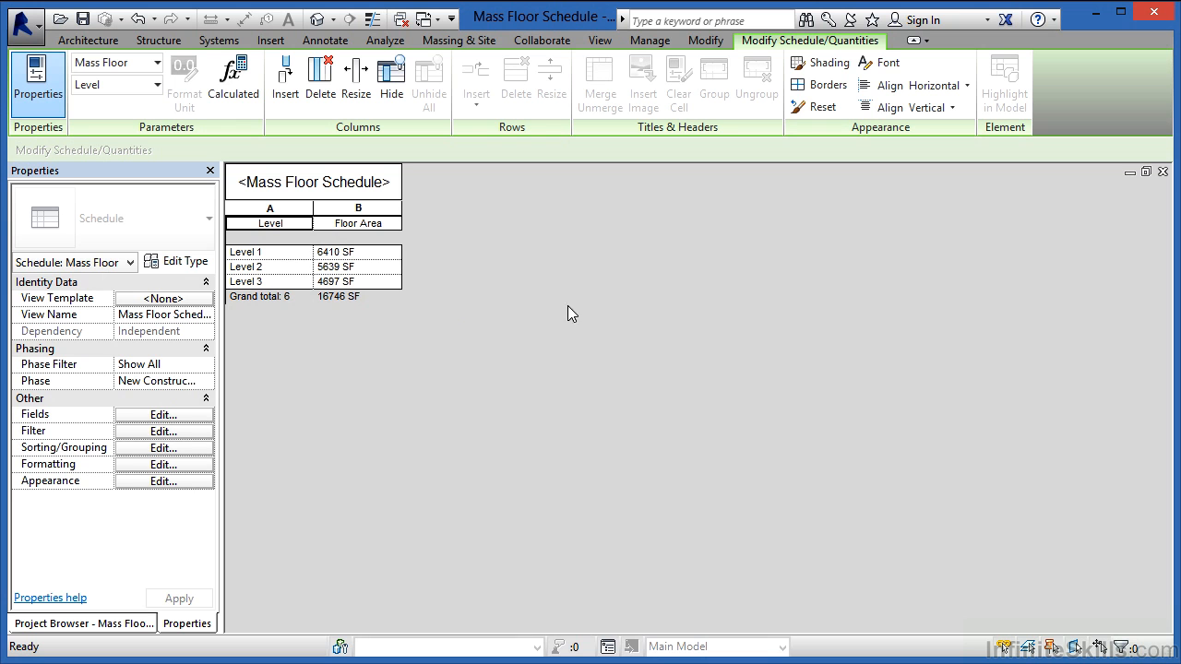
pyautogui.click(1163, 172)
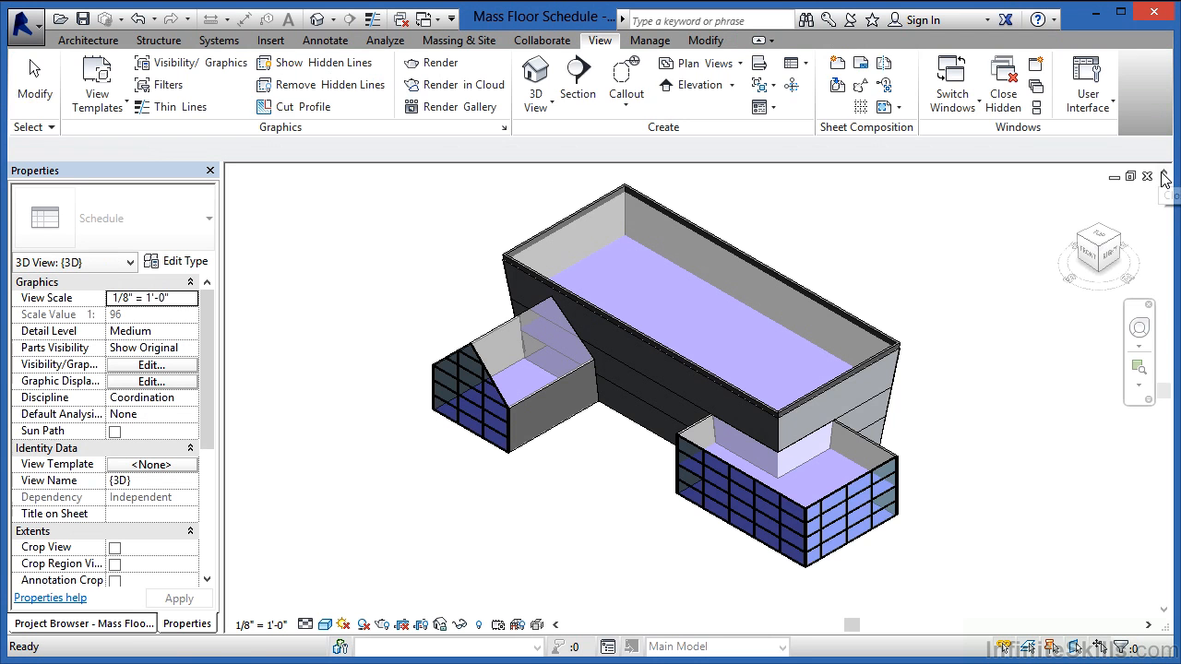
# Step: Stretch the Entrance mass outward by moving its long curtain-walled front face with the shape handle
pyautogui.click(810, 489)
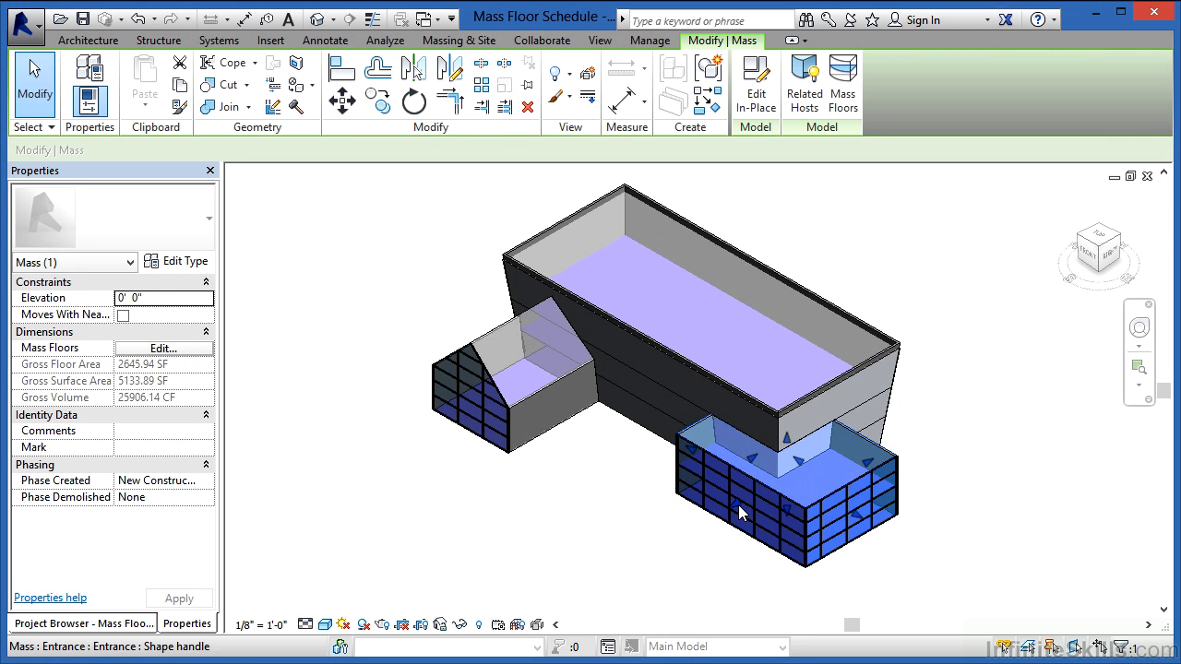
pyautogui.moveTo(735, 514); pyautogui.dragTo(707, 525)
pyautogui.click(658, 609)
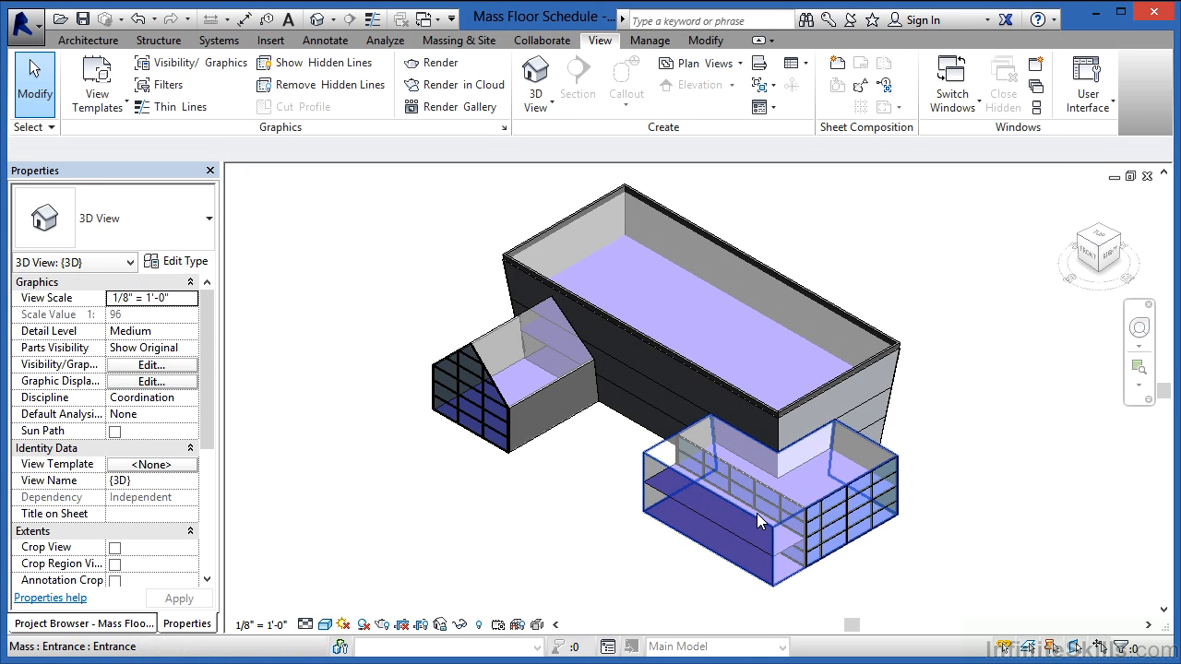
# Step: Select the related hosts of the enlarged Entrance mass and update them to its new faces
pyautogui.click(684, 482)
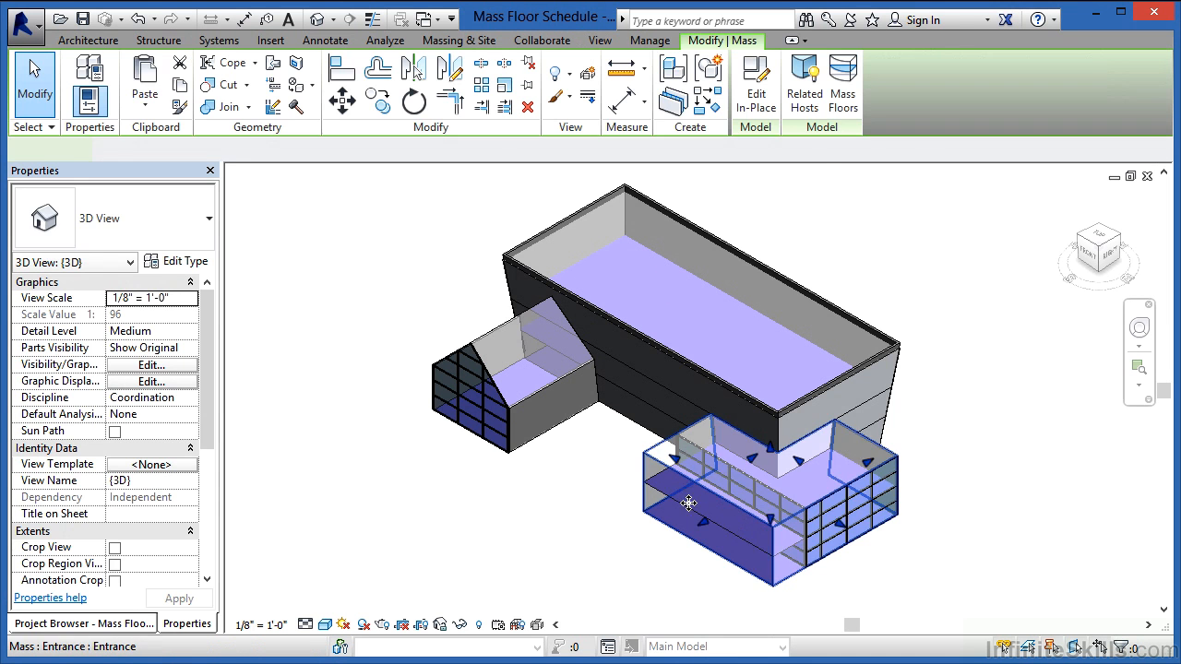
pyautogui.click(806, 100)
pyautogui.click(773, 101)
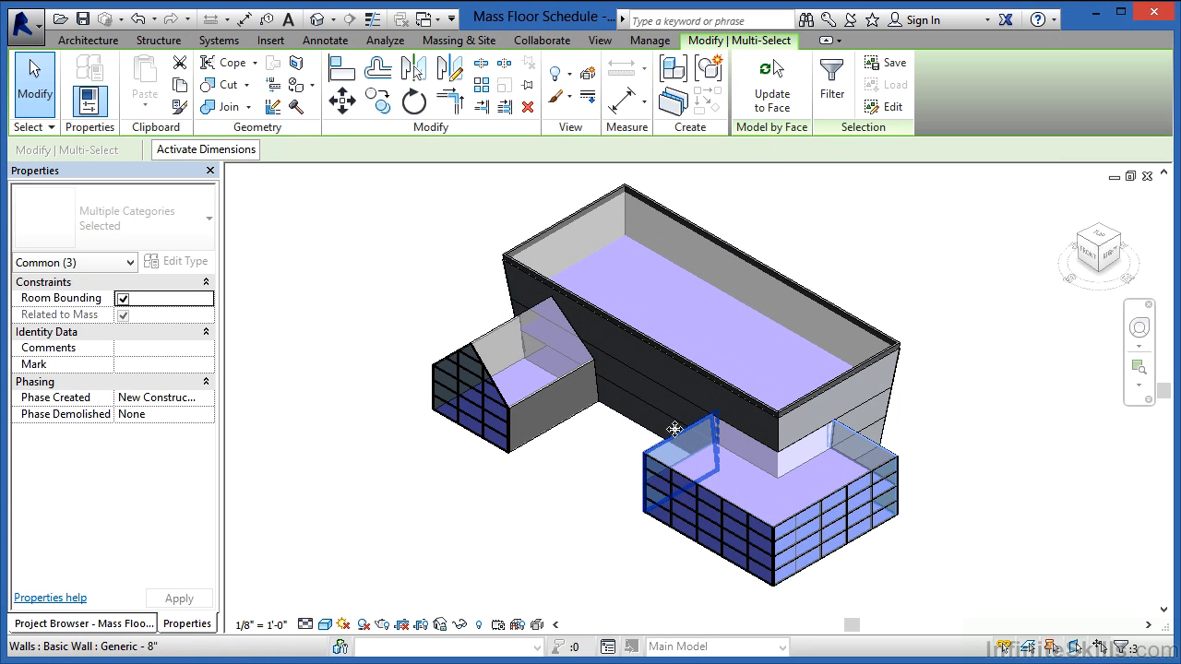
pyautogui.click(953, 489)
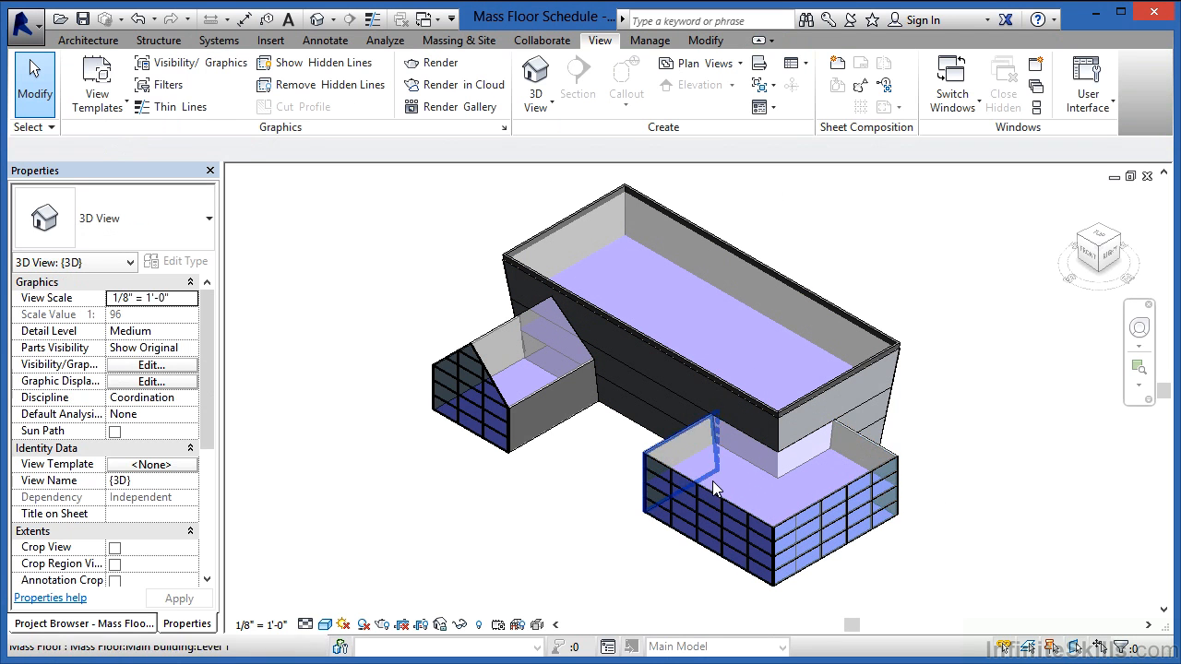
# Step: Check the Entrance mass's area properties and Mass Floors option, and reopen the Mass Floor Schedule
pyautogui.click(736, 477)
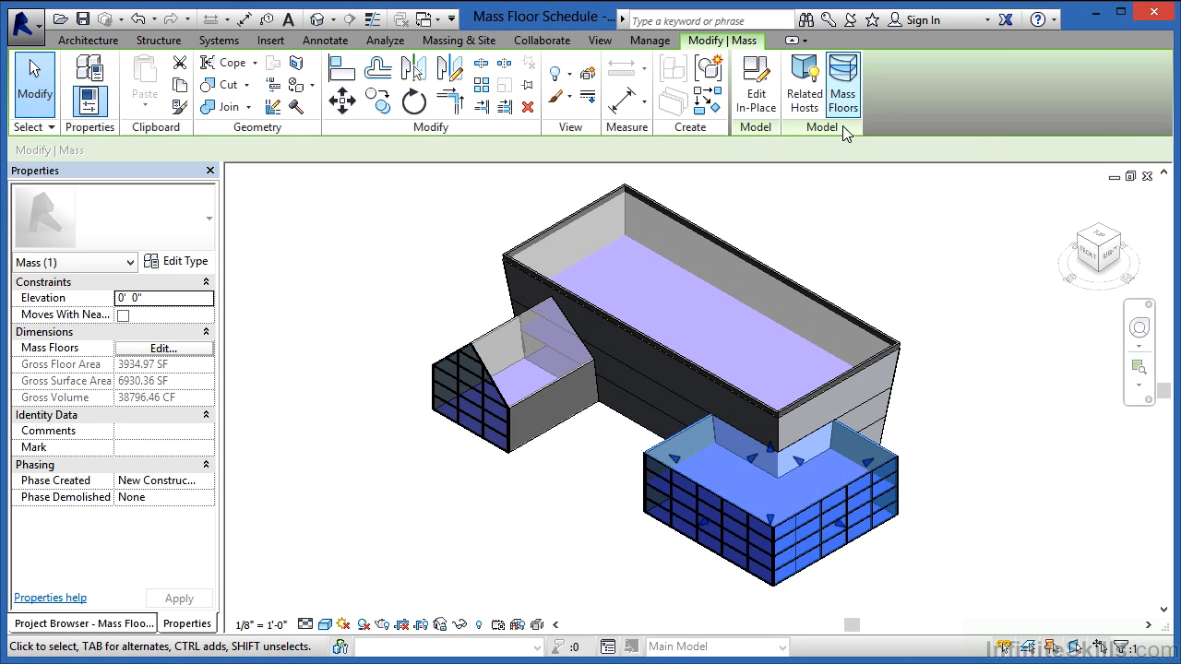
pyautogui.click(962, 477)
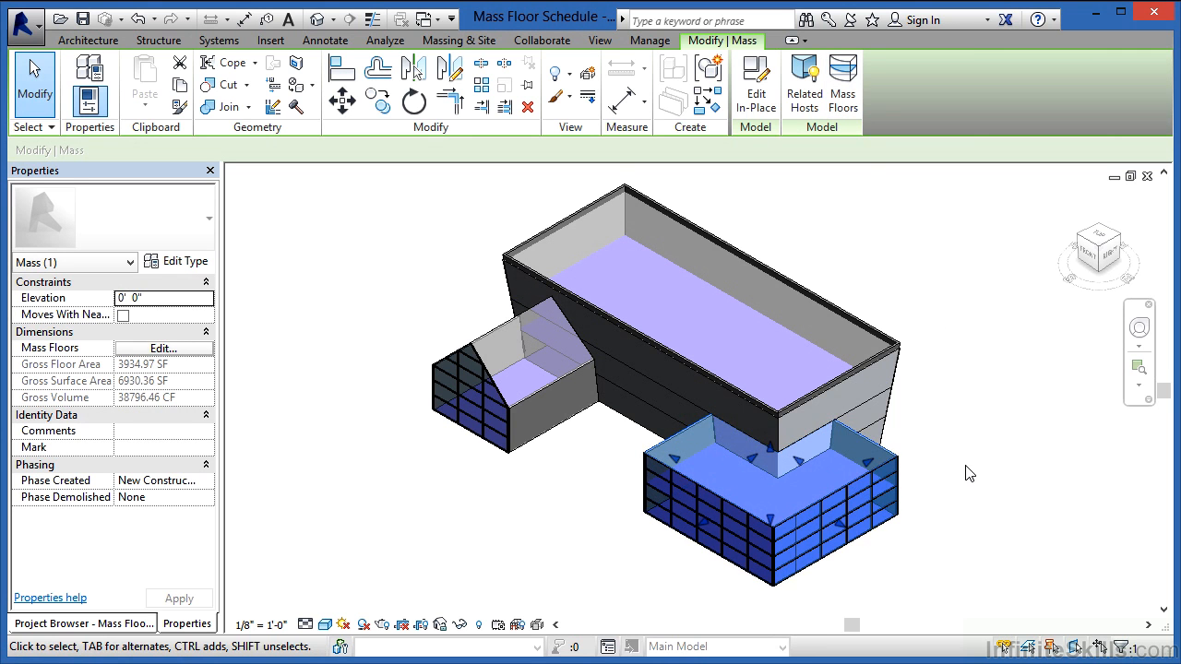
pyautogui.click(143, 624)
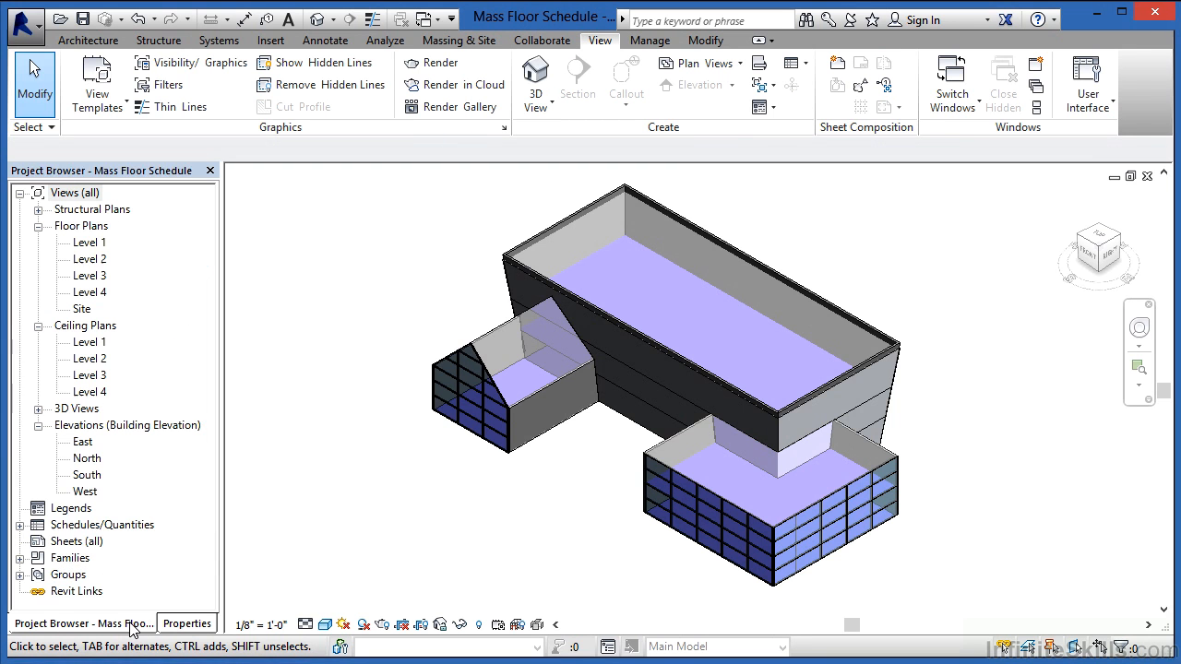
pyautogui.click(19, 525)
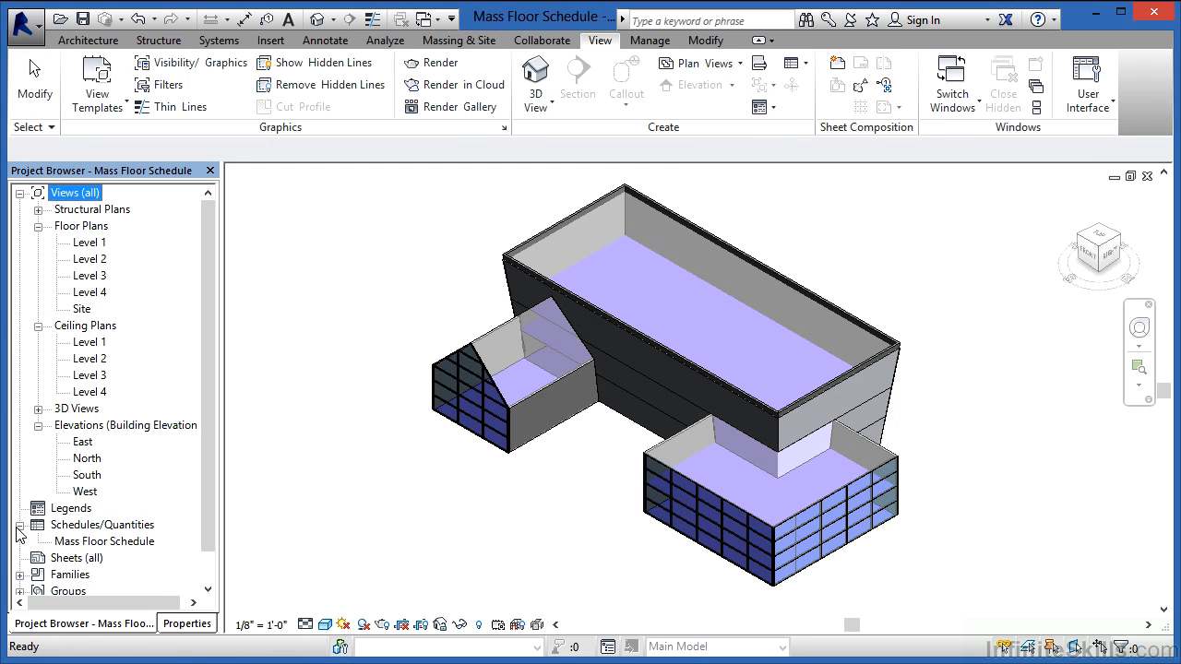
pyautogui.doubleClick(98, 543)
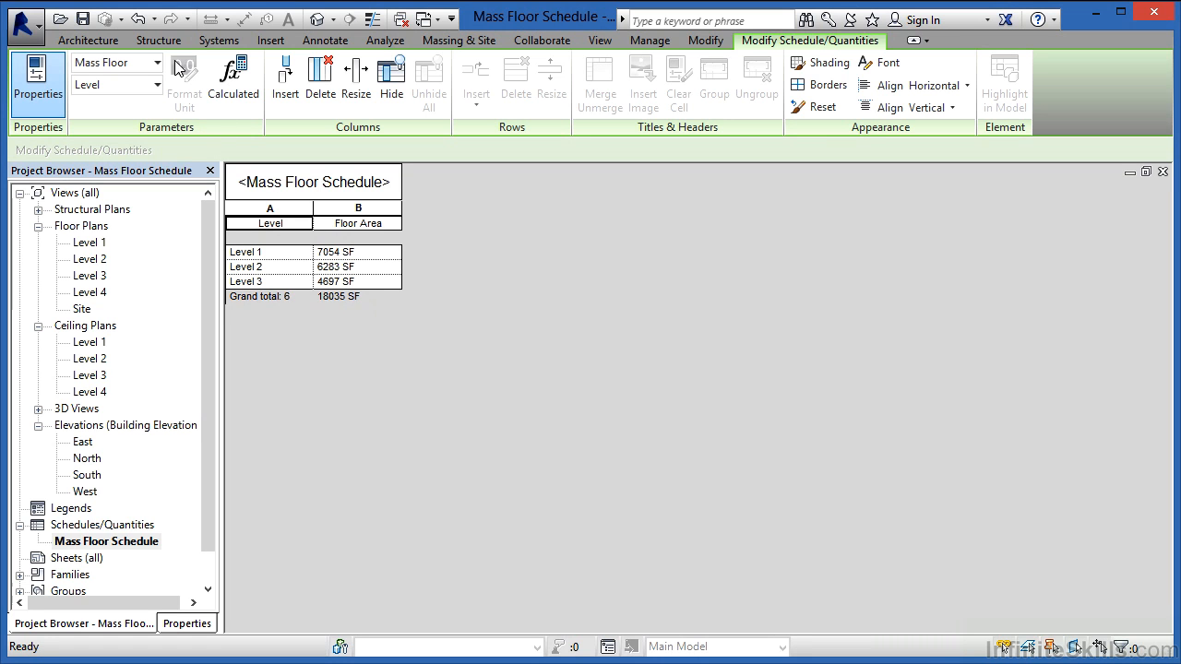
# Step: Undo and redo the Entrance mass enlargement repeatedly to compare the floor areas in the schedule
pyautogui.click(136, 19)
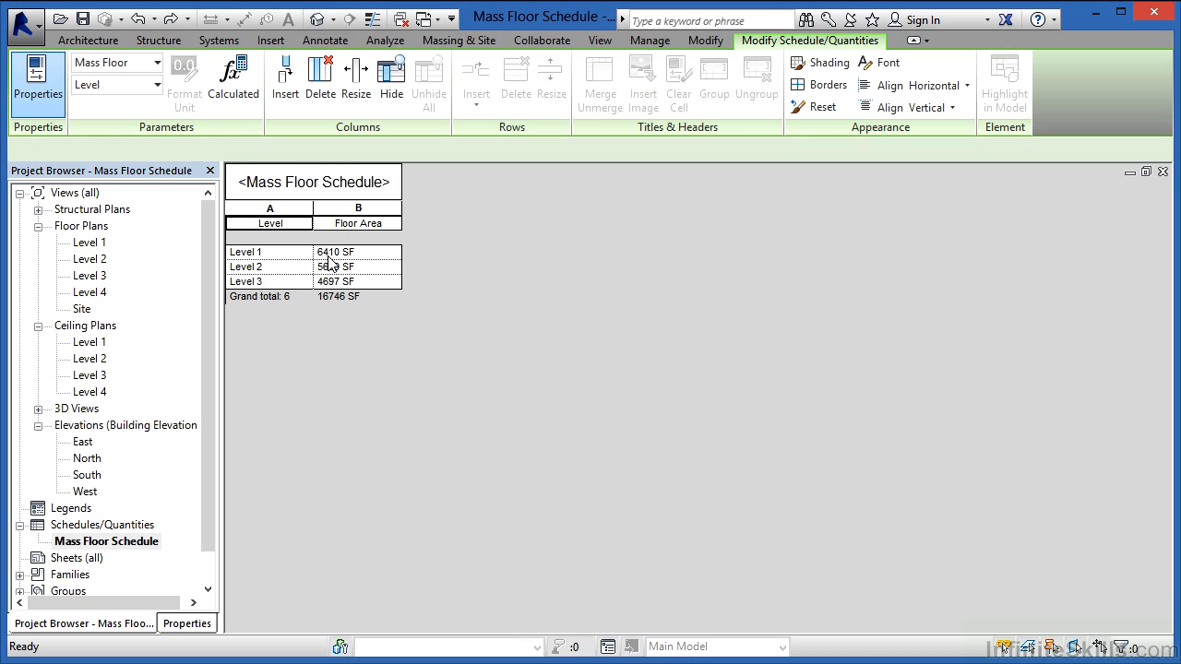
pyautogui.click(170, 20)
pyautogui.click(144, 19)
pyautogui.click(170, 20)
pyautogui.click(136, 19)
pyautogui.click(170, 20)
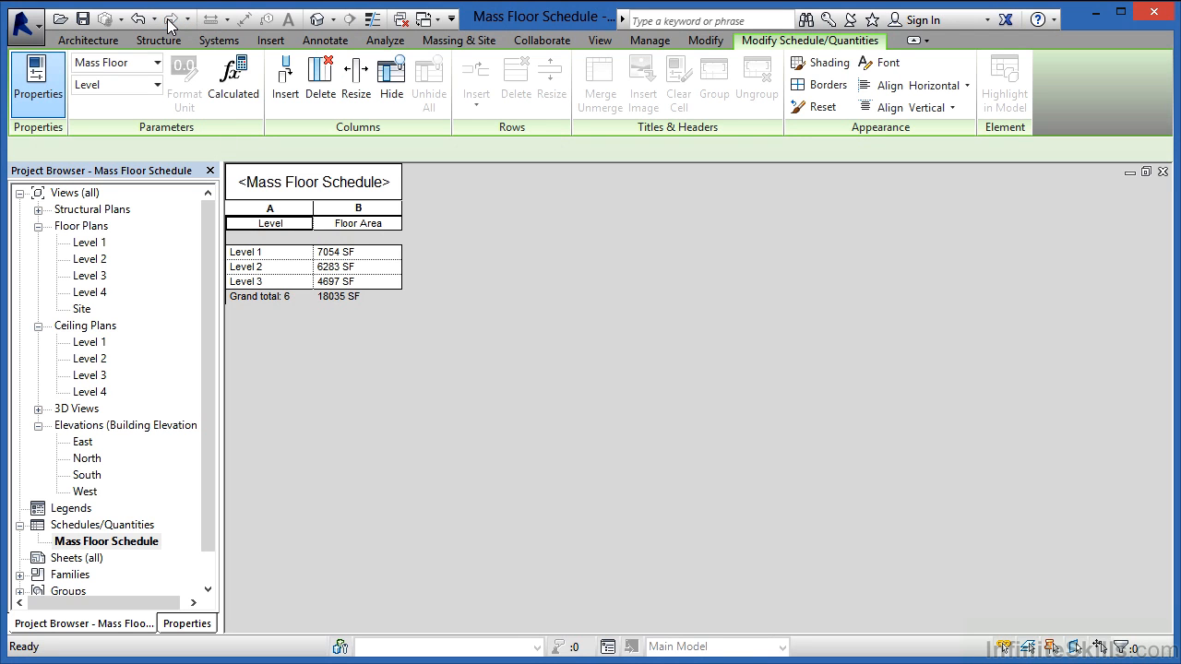